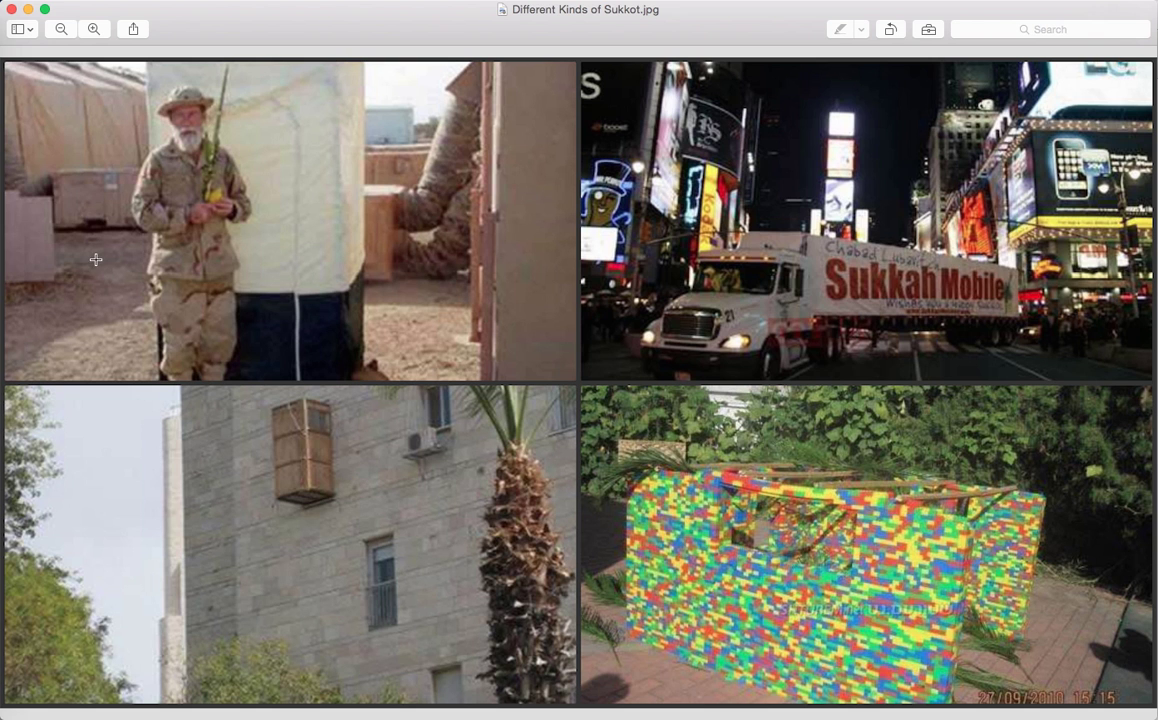
# Step: Switch to the iPiccy site in the browser and open its online photo editor
pyautogui.click(2, 200)
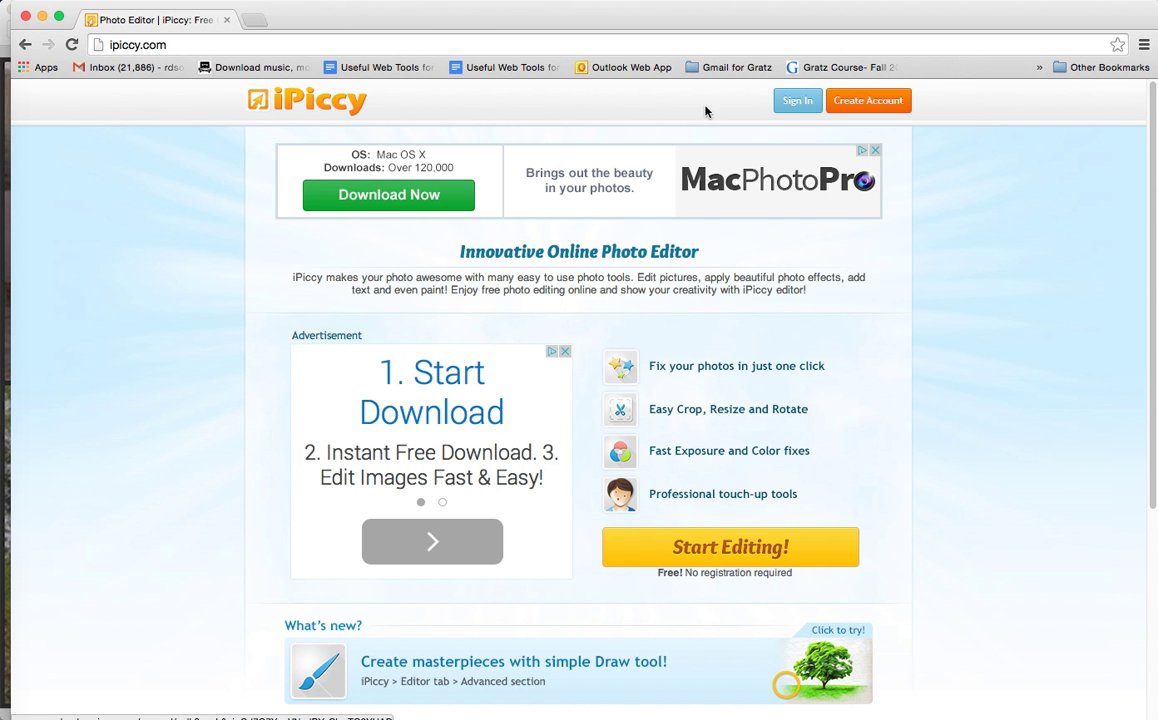
pyautogui.scroll(-1, 868, 99)
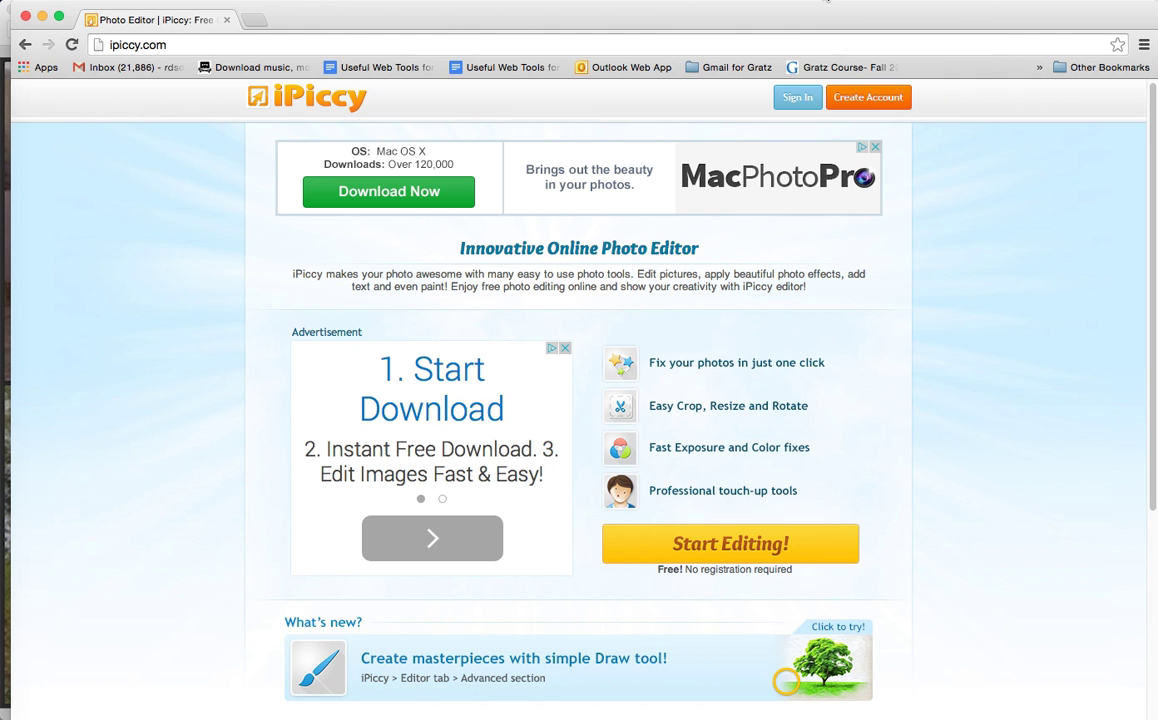
pyautogui.click(826, 1)
pyautogui.click(765, 28)
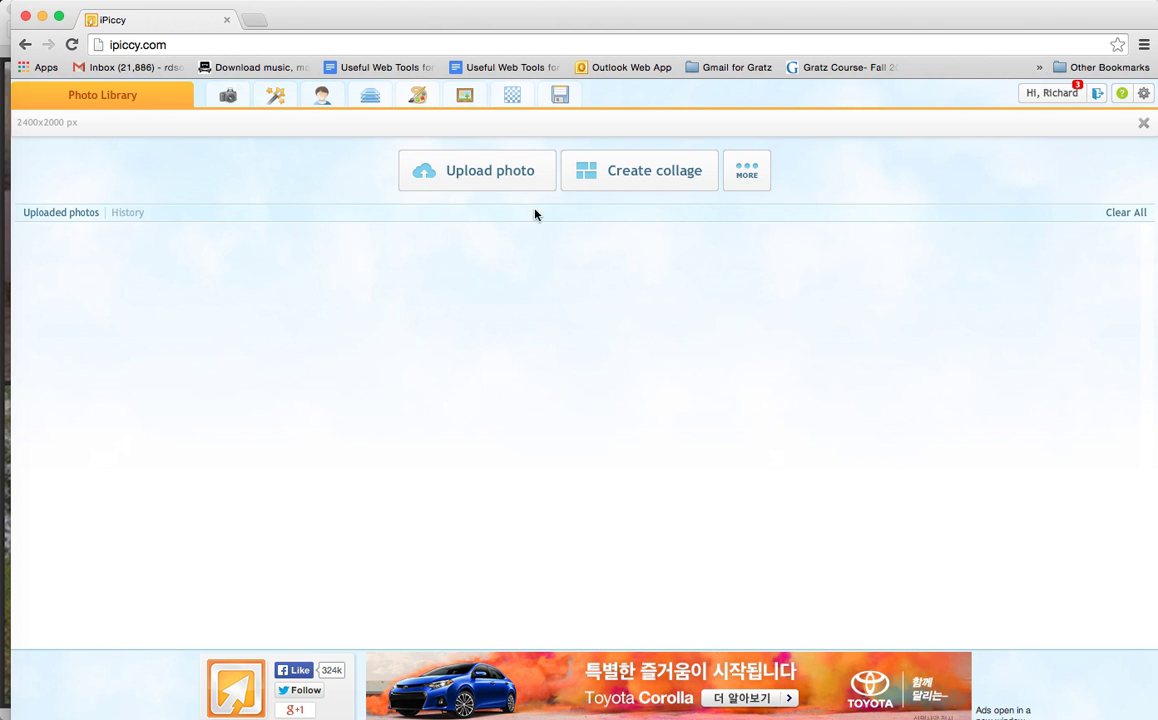
# Step: Discard the unsaved collage, upload the original sukkah in the desert image from the Desktop, and open it for editing
pyautogui.click(494, 174)
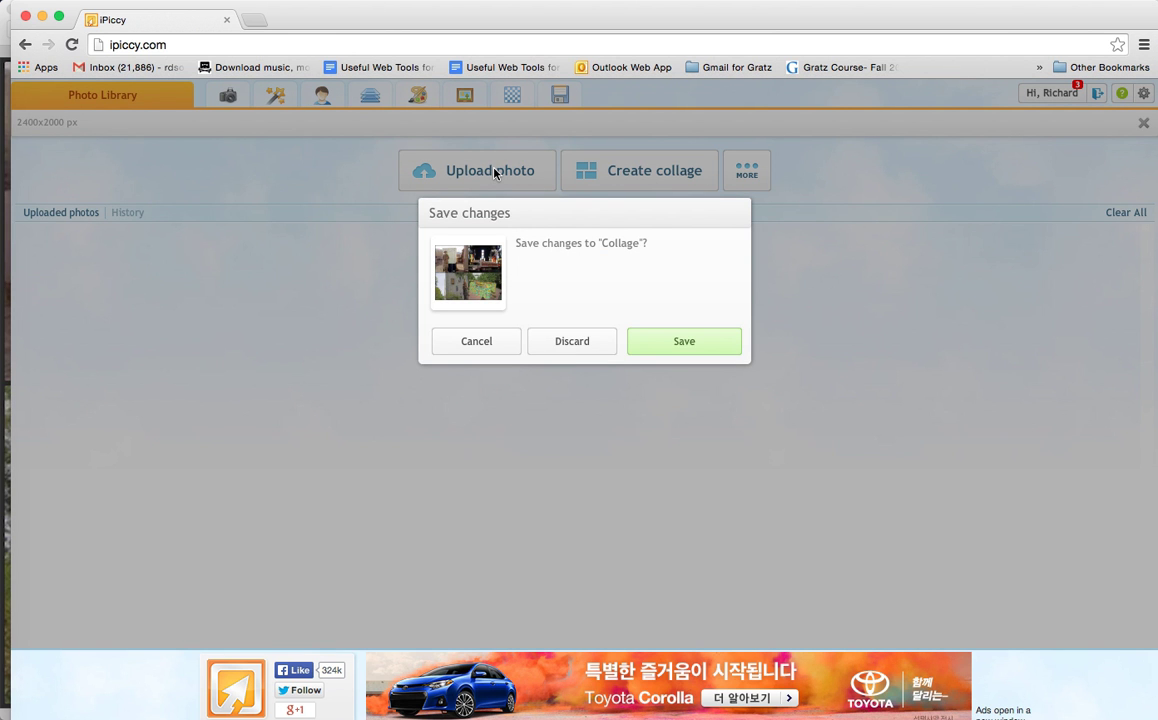
pyautogui.click(553, 341)
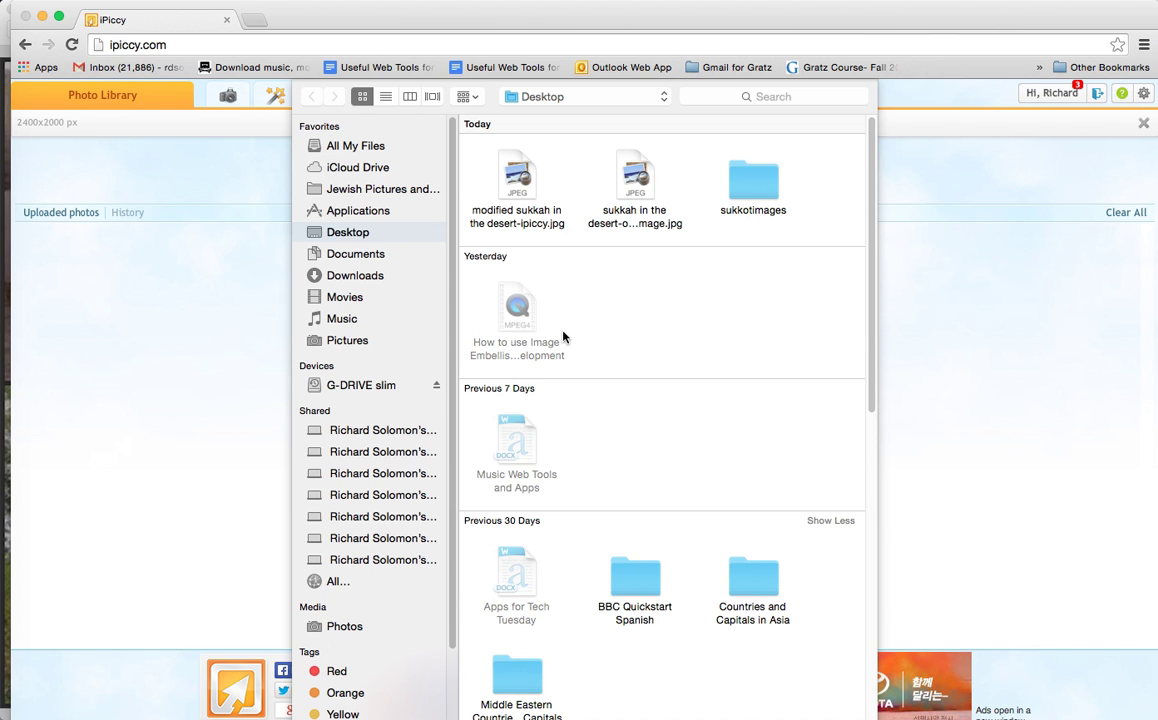
pyautogui.click(633, 186)
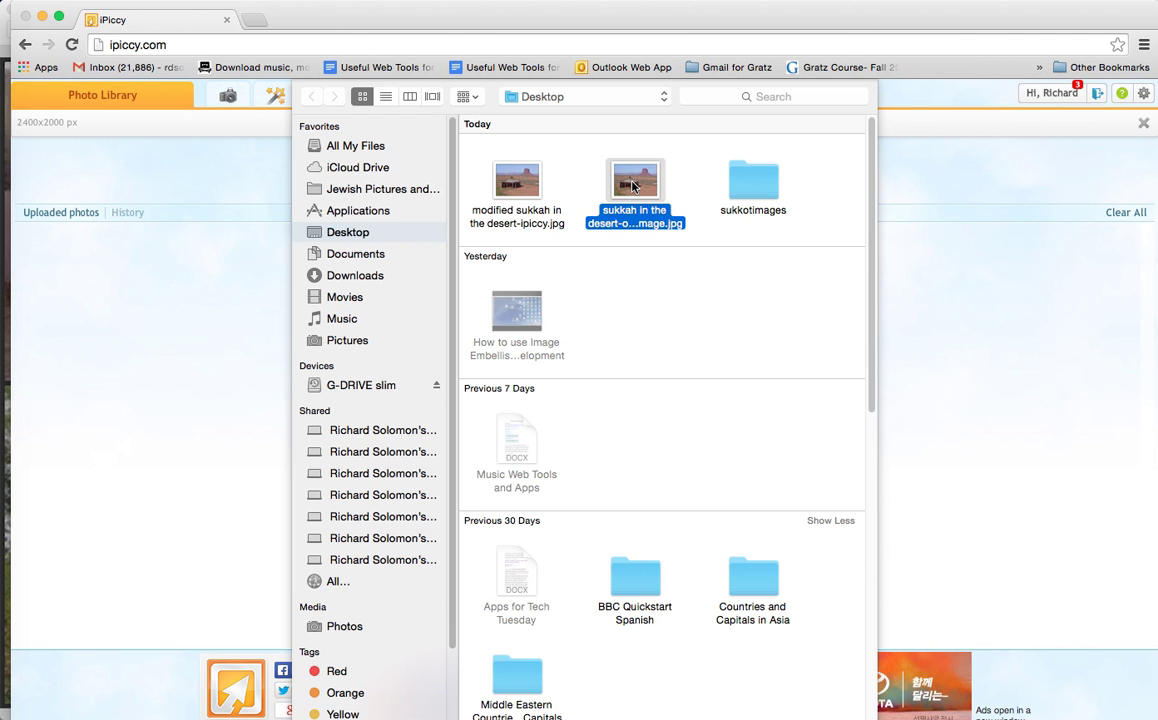
pyautogui.doubleClick(633, 186)
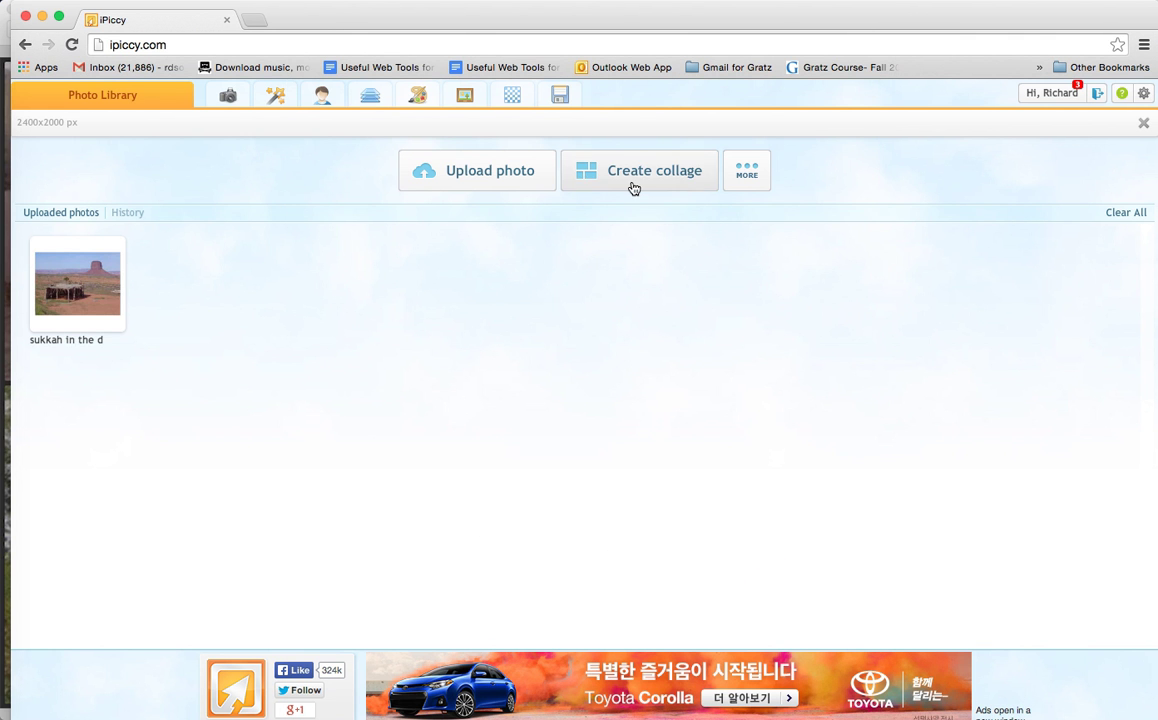
pyautogui.click(101, 307)
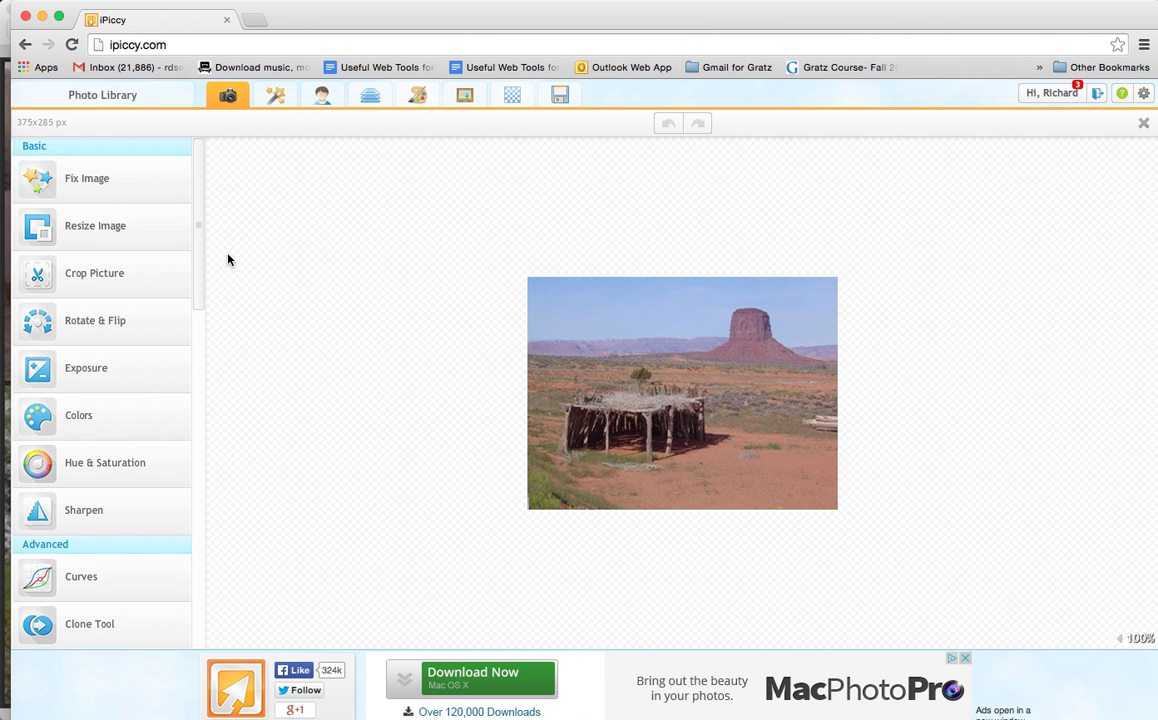
# Step: Resize the image to about 766 × 582 px with proportions constrained and apply the change
pyautogui.click(110, 226)
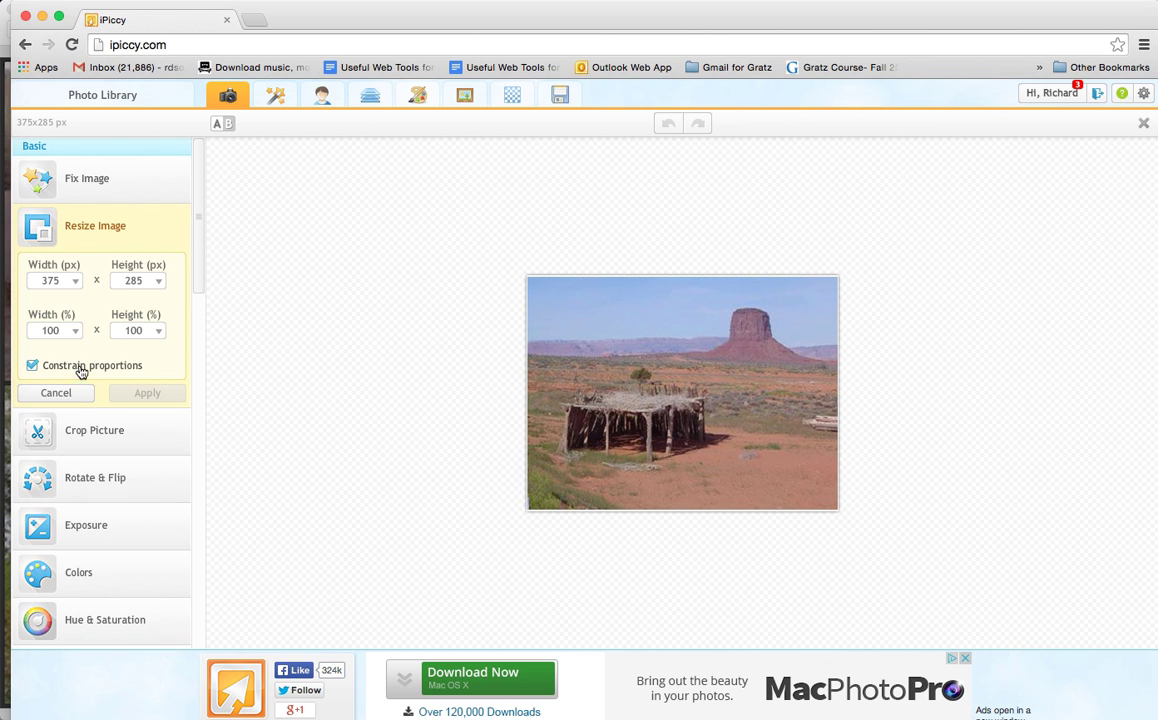
pyautogui.click(57, 280)
pyautogui.click(74, 281)
pyautogui.moveTo(47, 303)
pyautogui.mouseDown()
pyautogui.moveTo(74, 304)
pyautogui.moveTo(59, 311)
pyautogui.mouseUp()
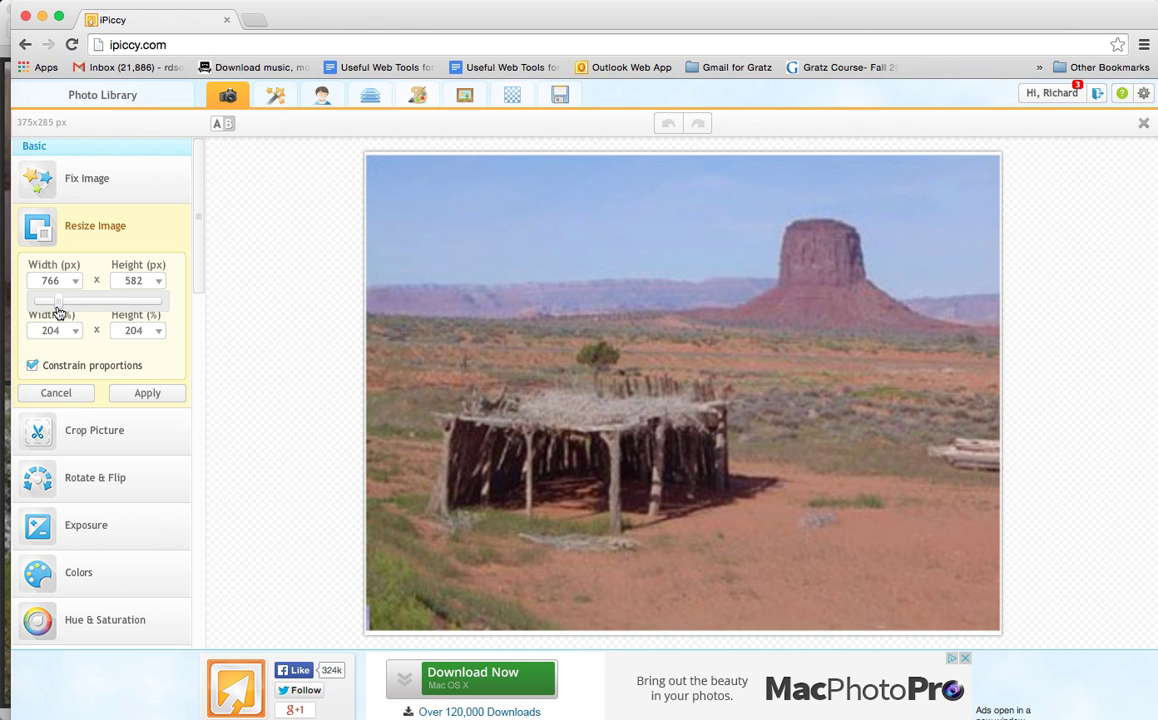
pyautogui.click(147, 393)
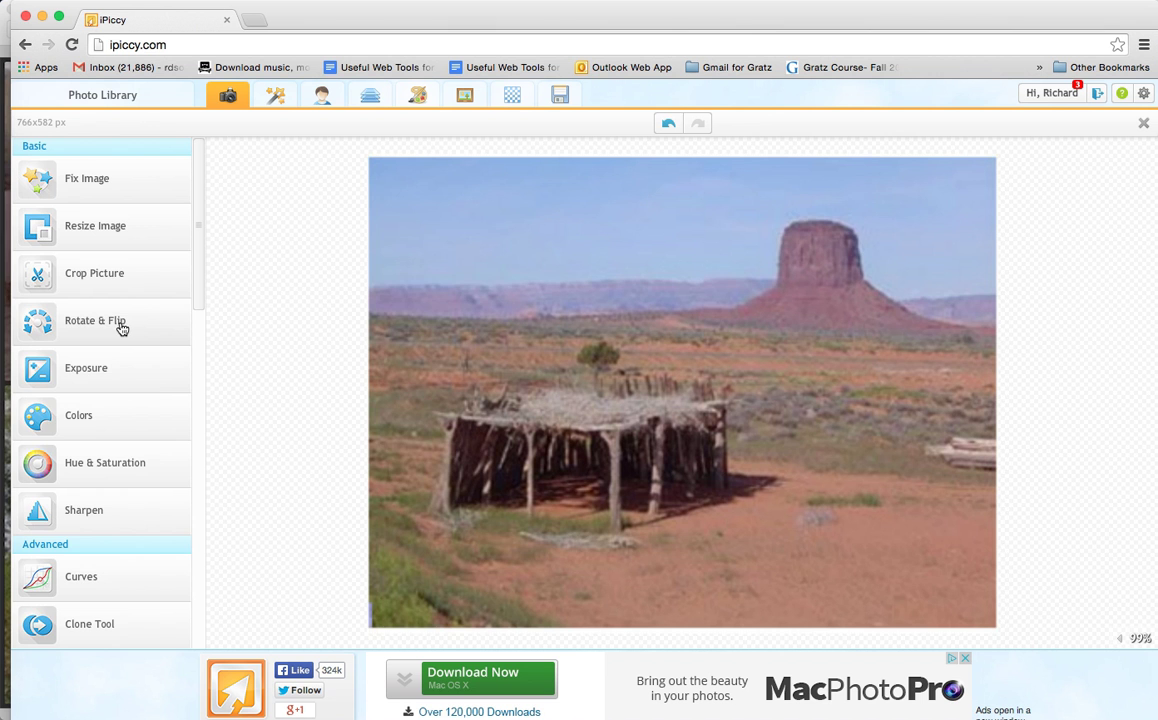
# Step: Crop the picture to about 615 × 442 px around the sukkah and butte, with Scale Photo (constrain) enabled
pyautogui.click(100, 270)
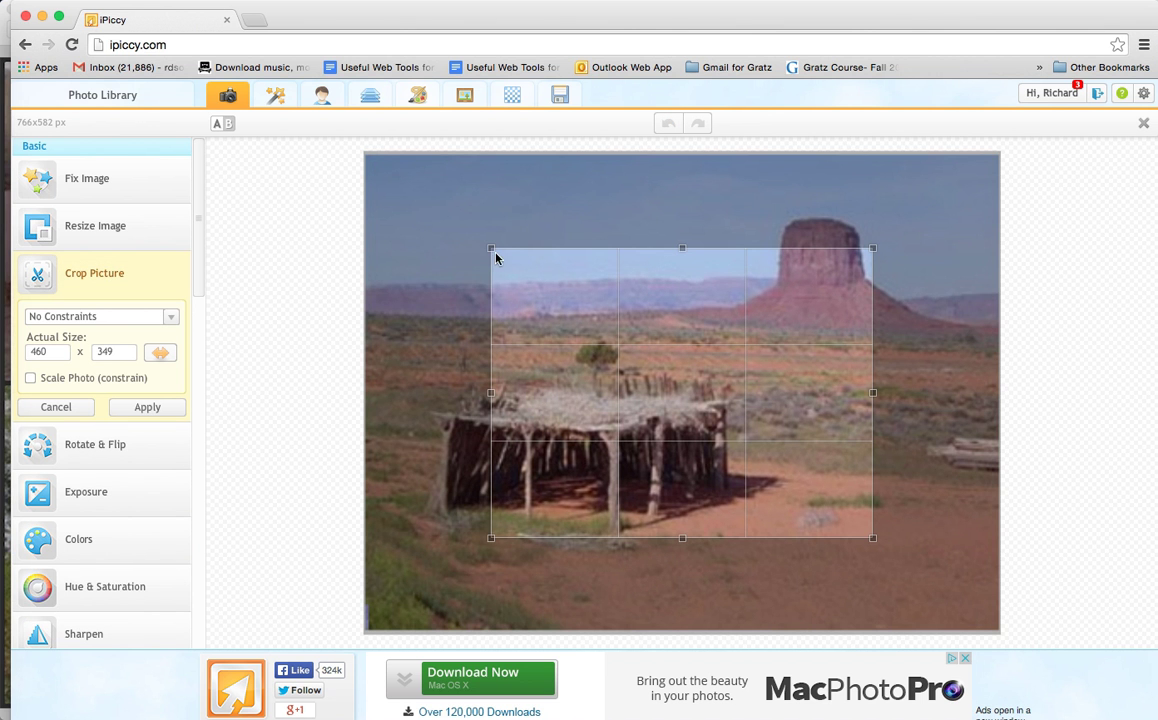
pyautogui.moveTo(490, 247); pyautogui.dragTo(417, 244)
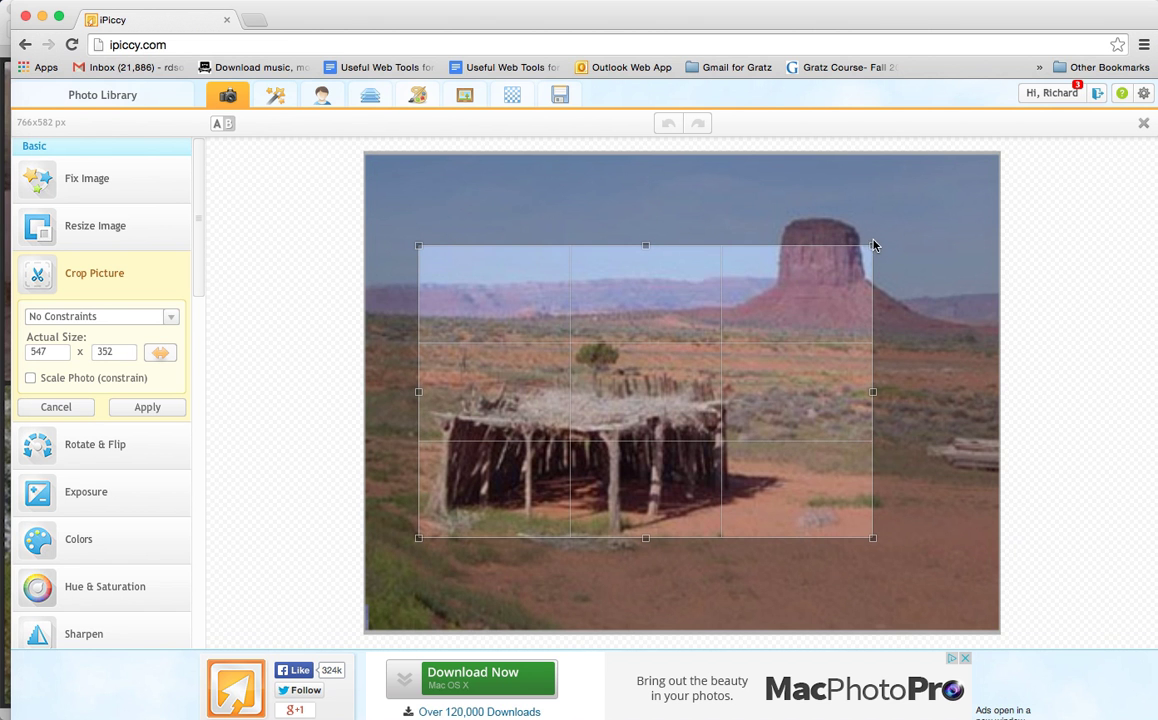
pyautogui.moveTo(873, 244); pyautogui.dragTo(875, 206)
pyautogui.moveTo(875, 544); pyautogui.dragTo(898, 551)
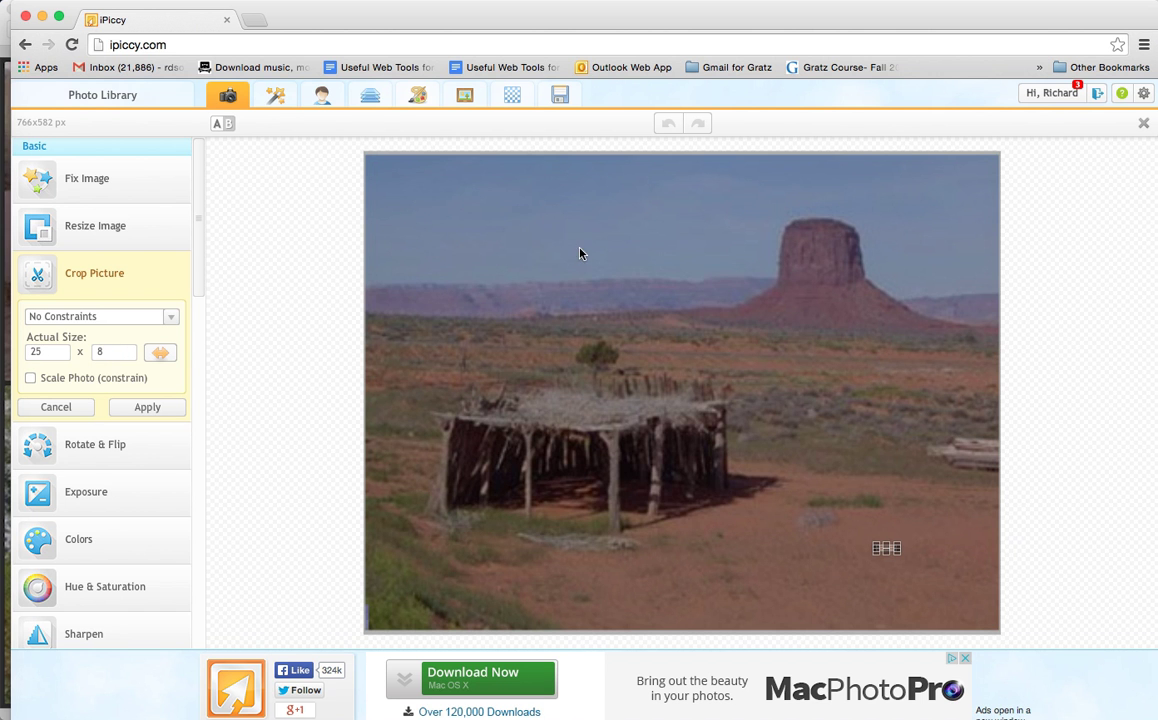
pyautogui.moveTo(433, 203); pyautogui.dragTo(945, 570)
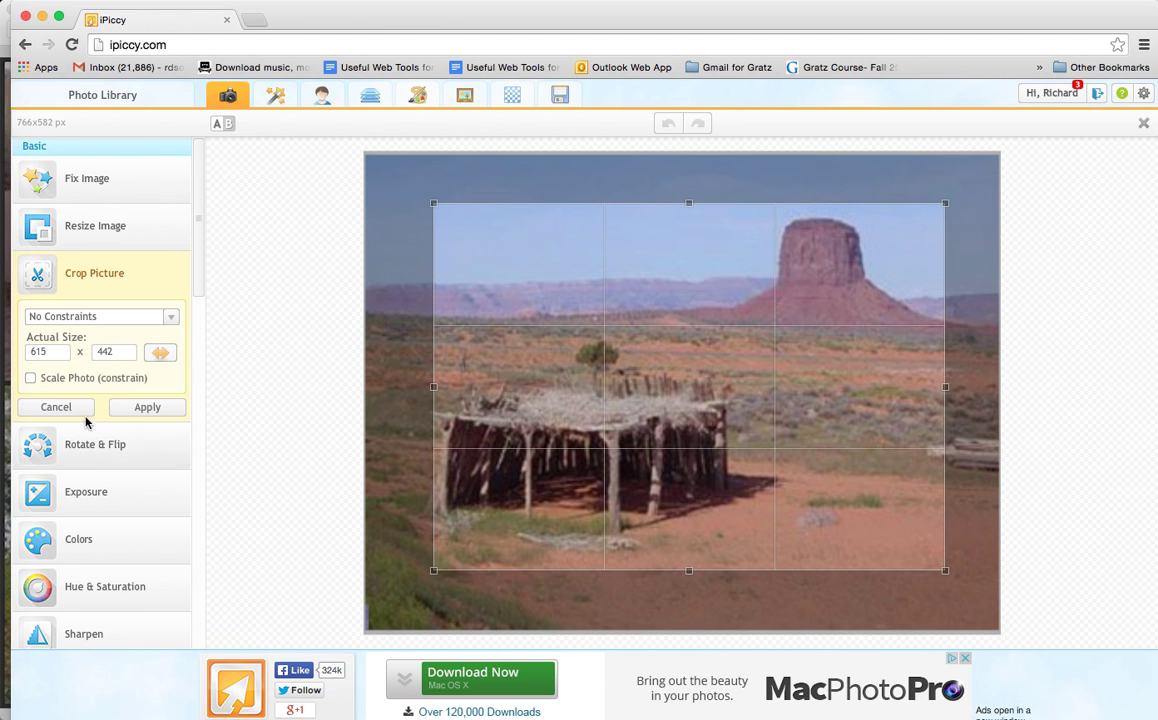
pyautogui.click(31, 378)
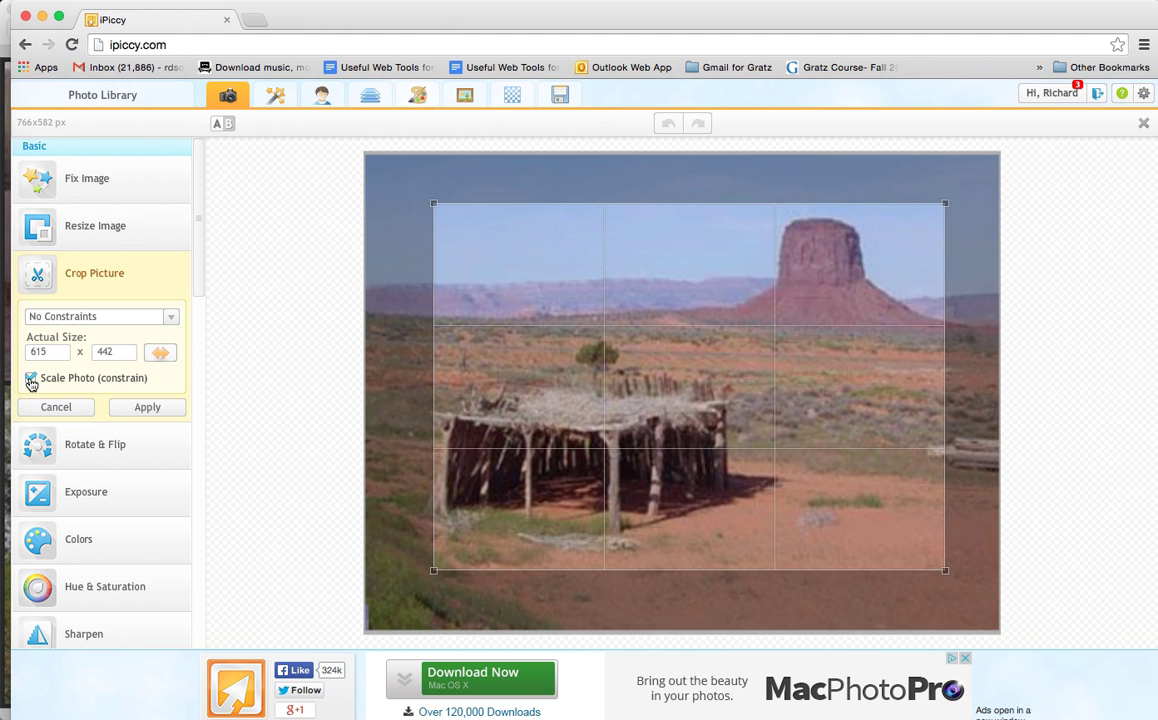
pyautogui.click(147, 408)
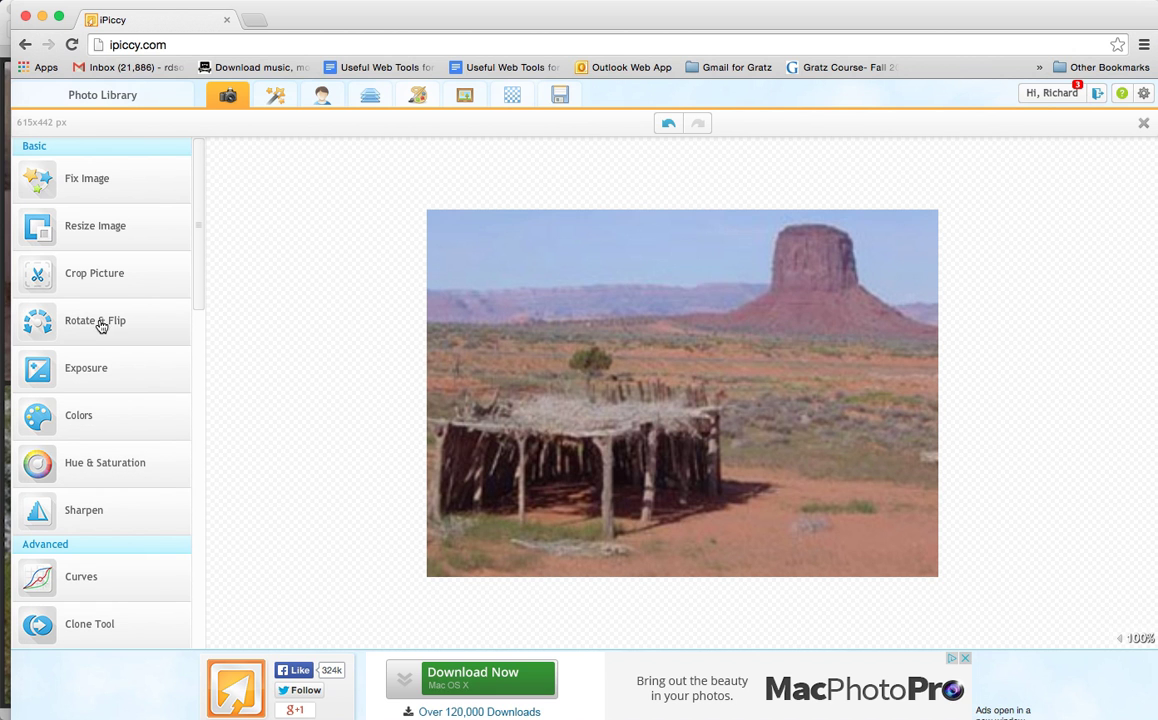
# Step: Try a Light & Contrast adjustment with brightness -1 and contrast -28
pyautogui.moveTo(198, 301); pyautogui.dragTo(218, 499)
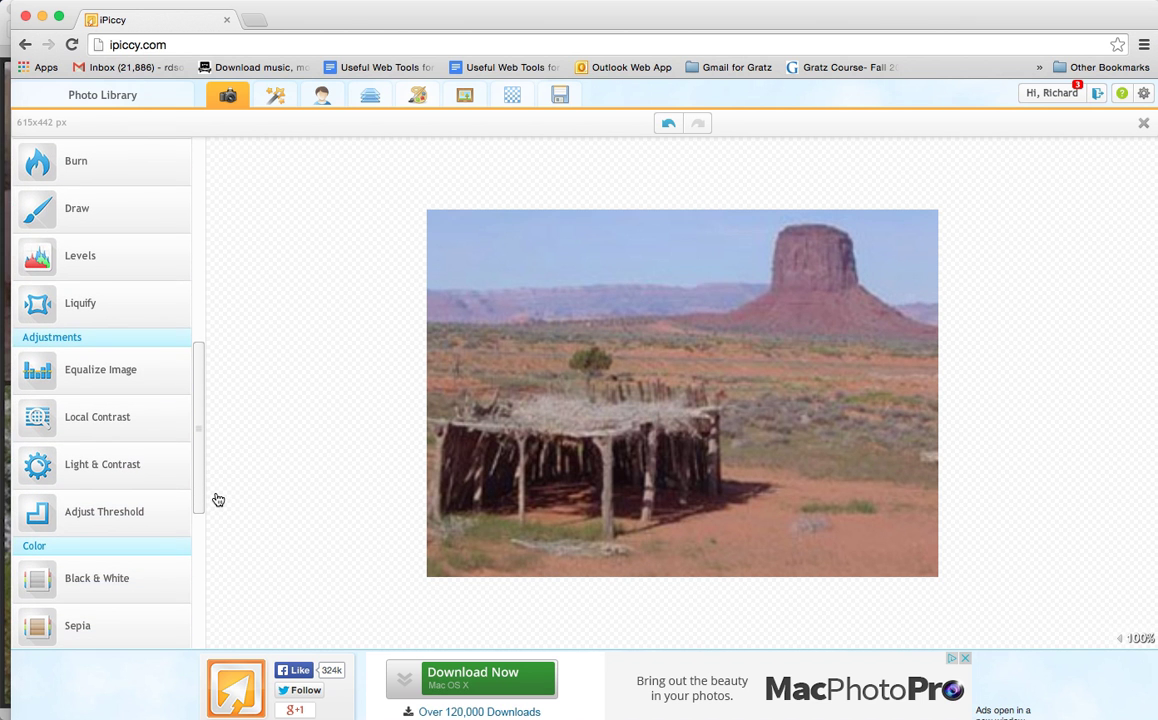
pyautogui.click(118, 466)
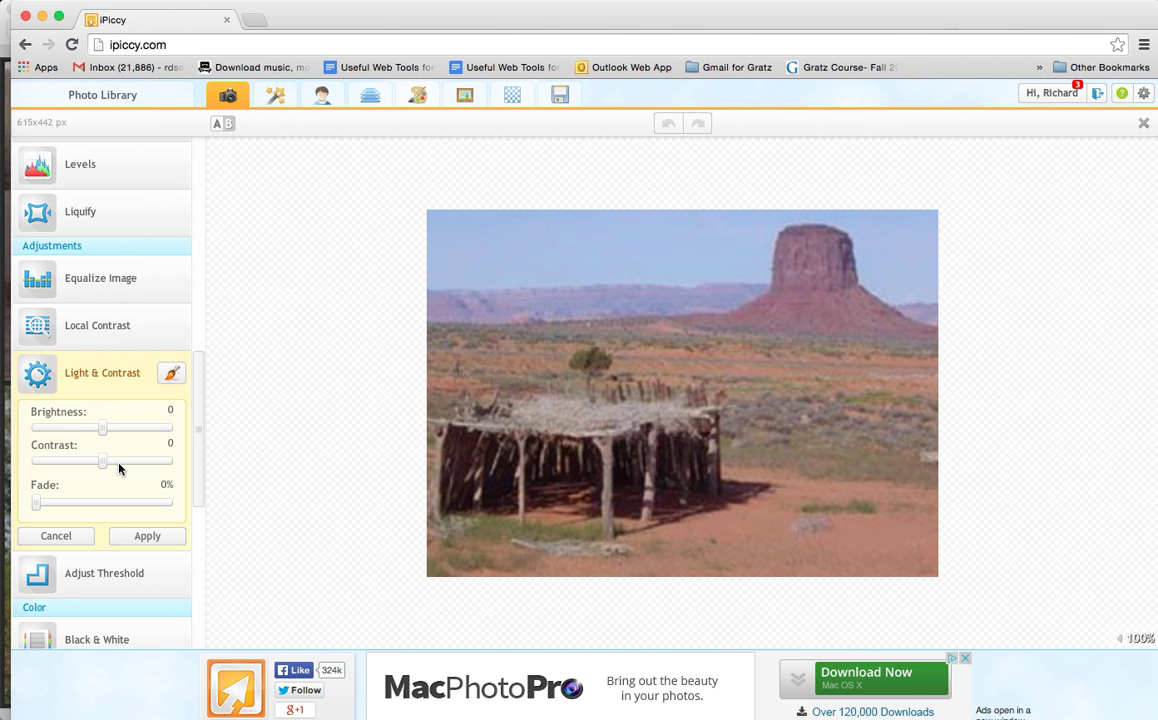
pyautogui.moveTo(103, 462); pyautogui.dragTo(101, 432)
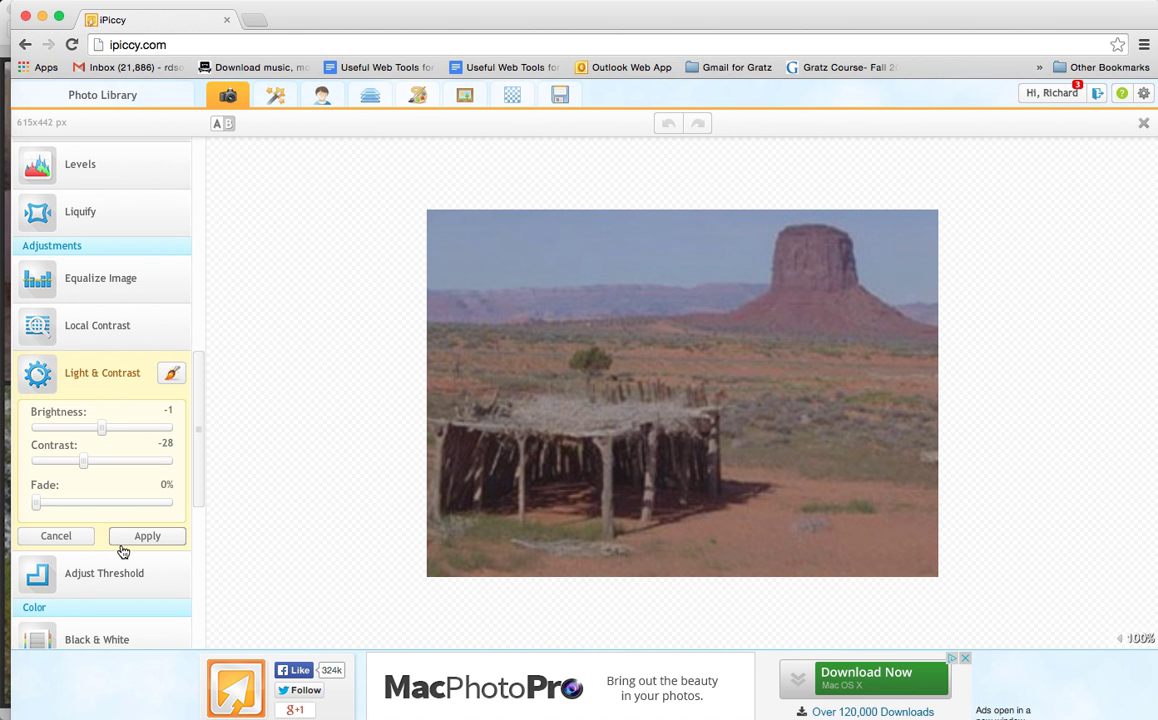
# Step: Discard the Light & Contrast adjustment and try the Black & White effect on the photo
pyautogui.click(111, 646)
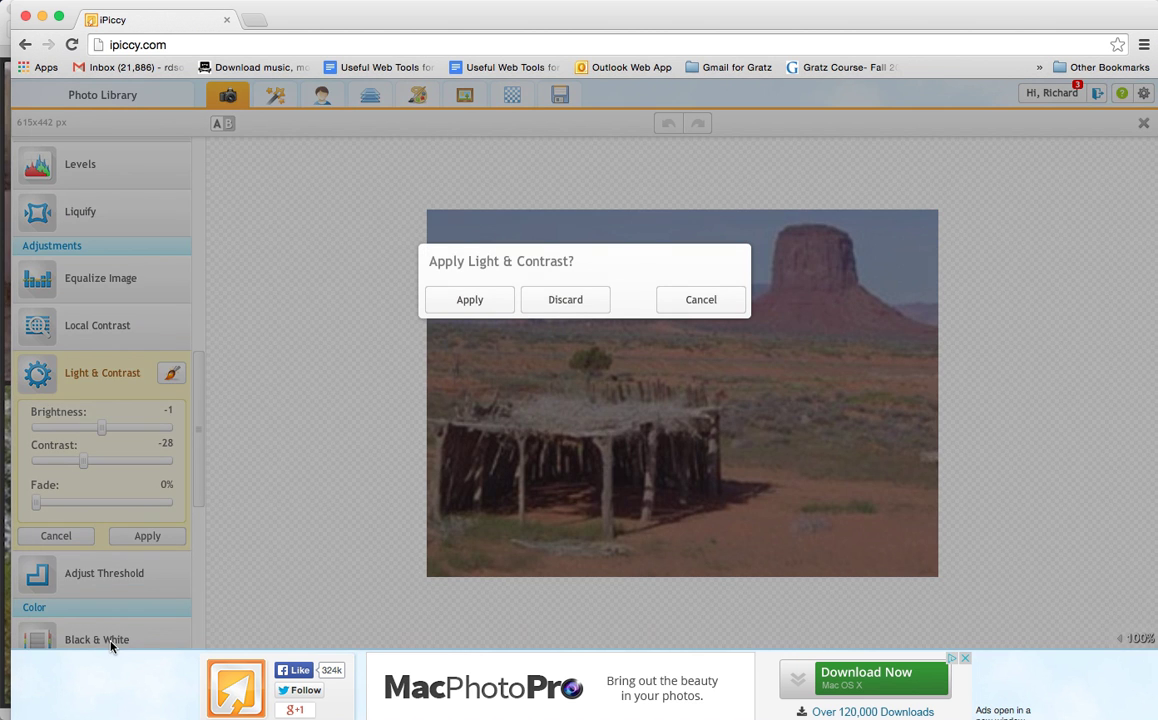
pyautogui.click(581, 310)
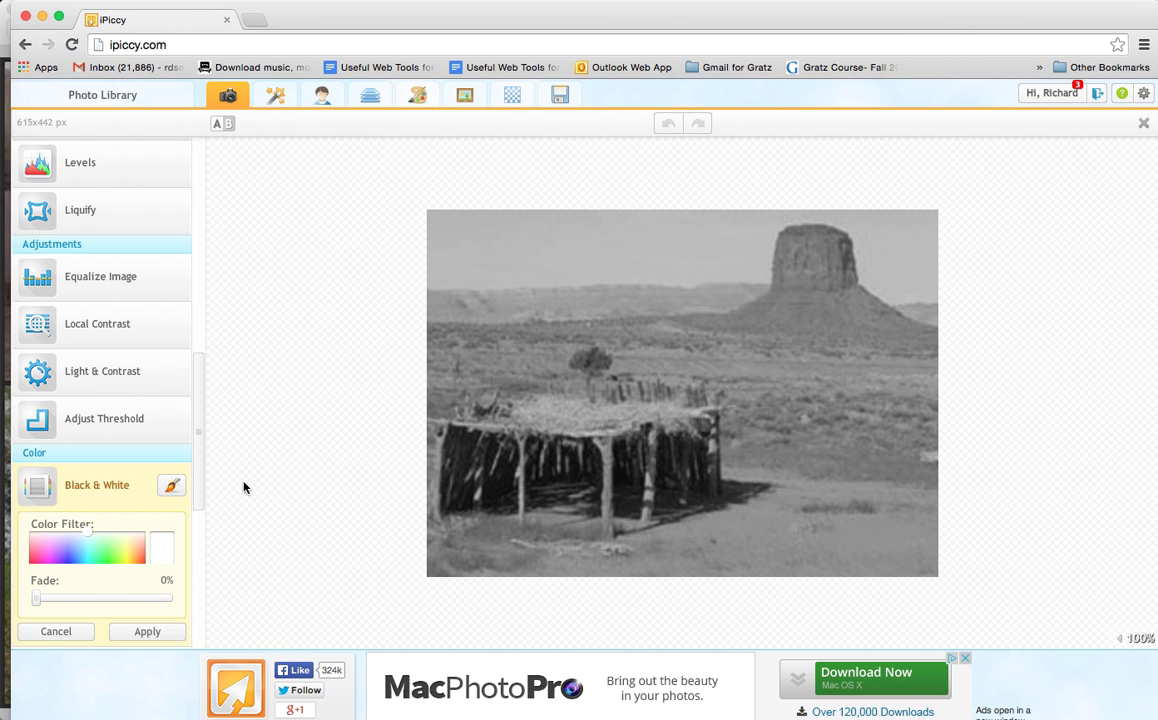
pyautogui.scroll(1, 243, 487)
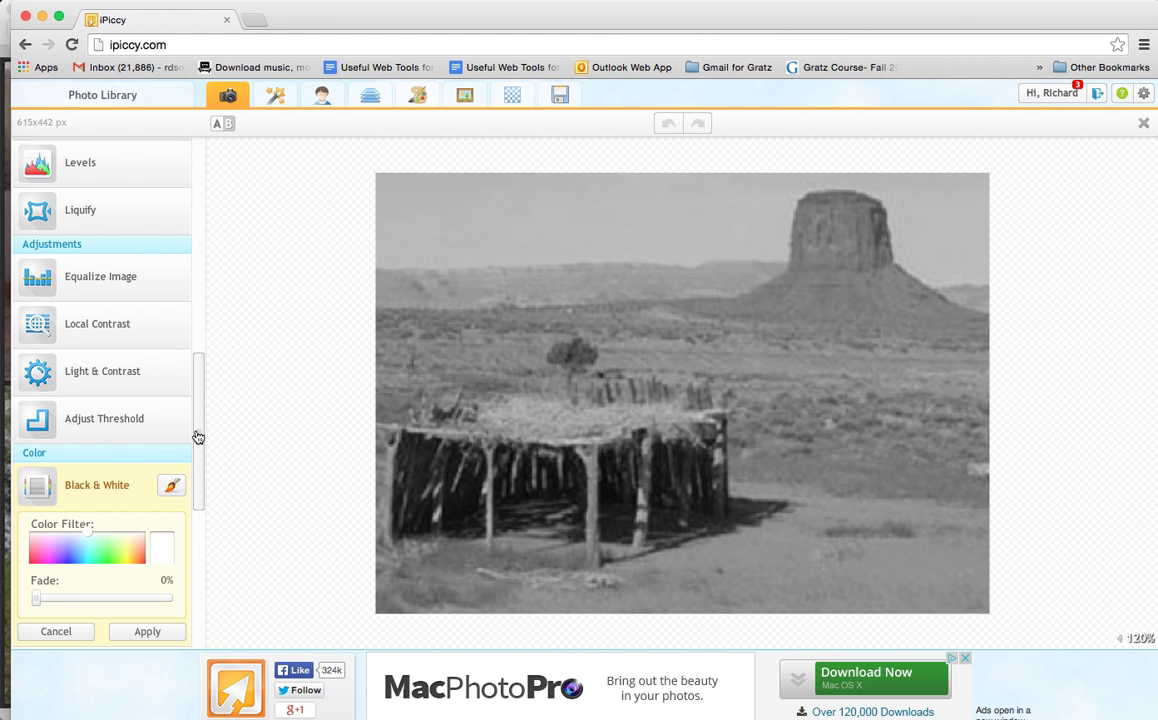
pyautogui.moveTo(198, 437); pyautogui.dragTo(199, 201)
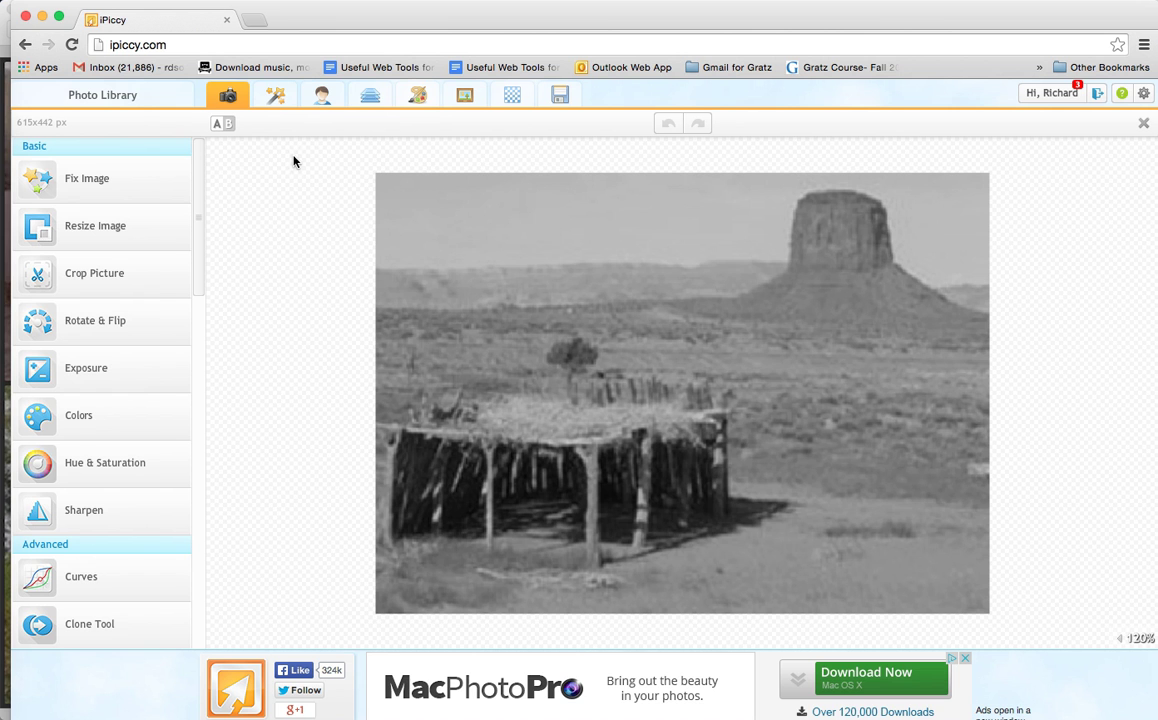
# Step: Add a Basic Border frame to the photo with an outer thickness of 24 and apply it
pyautogui.click(465, 97)
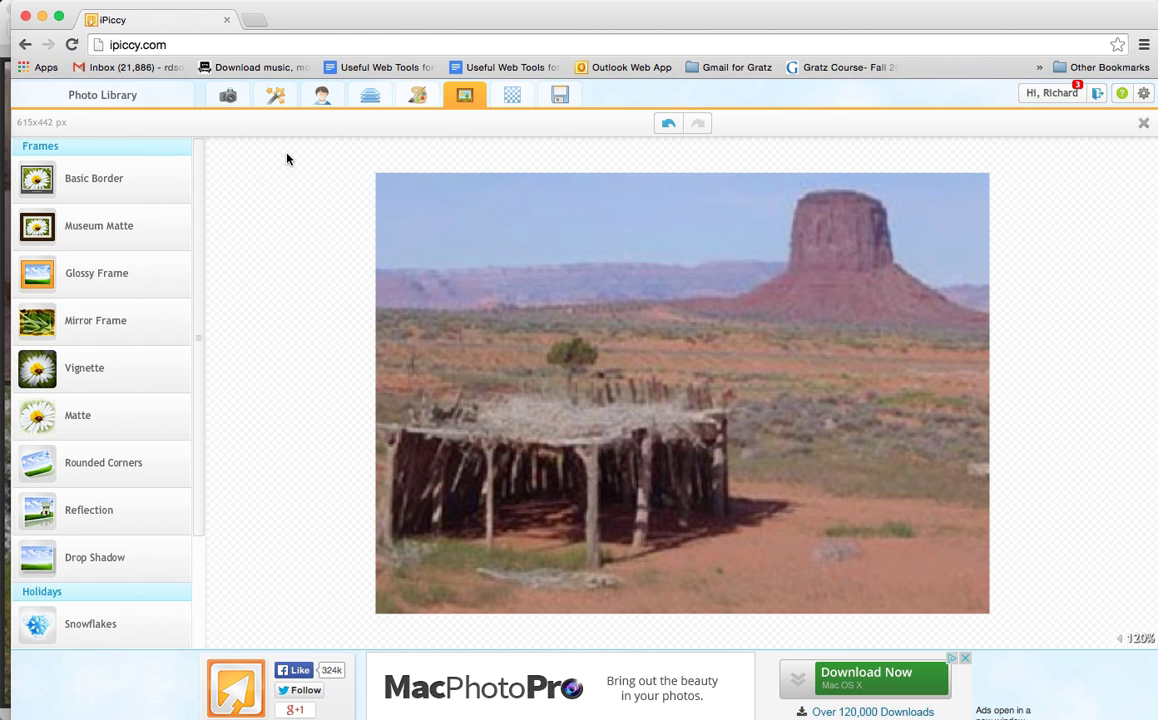
pyautogui.click(119, 189)
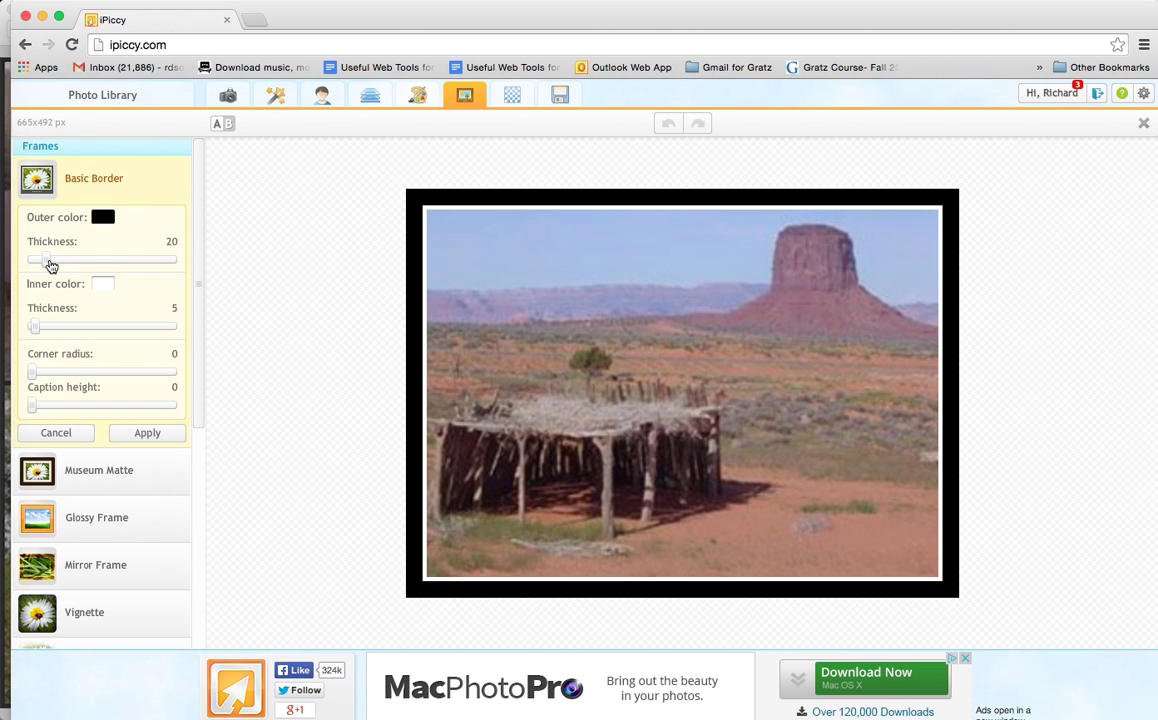
pyautogui.moveTo(45, 260)
pyautogui.mouseDown()
pyautogui.moveTo(103, 263)
pyautogui.moveTo(48, 262)
pyautogui.mouseUp()
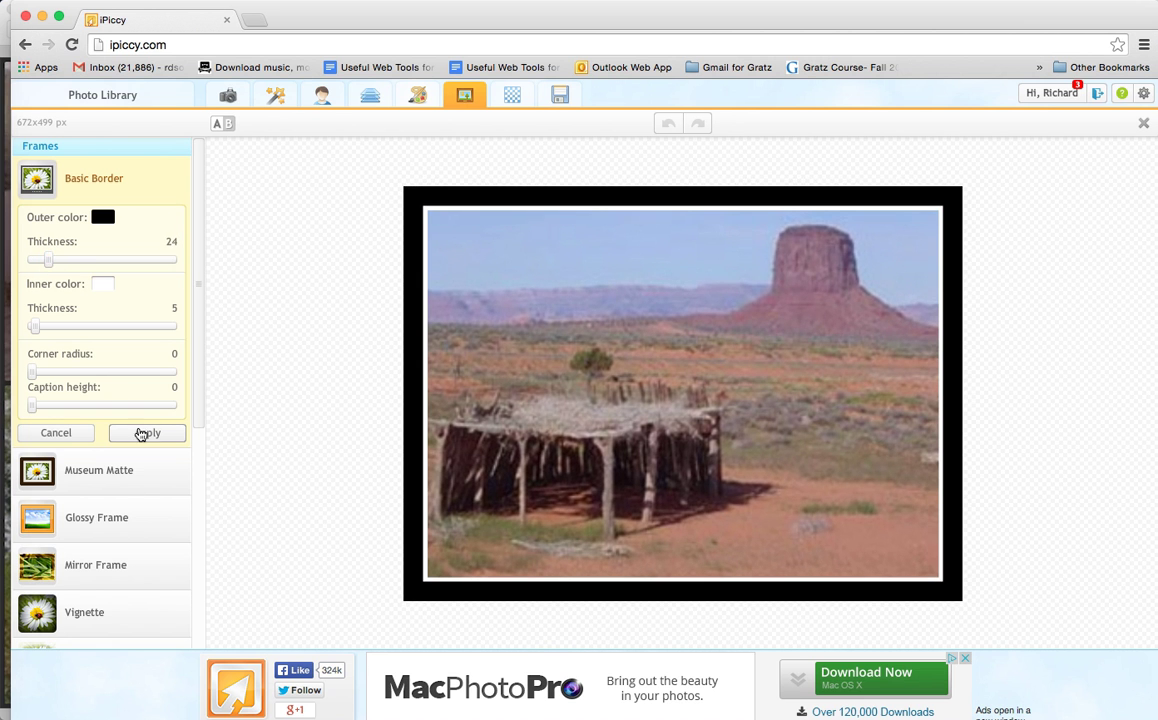
pyautogui.click(149, 436)
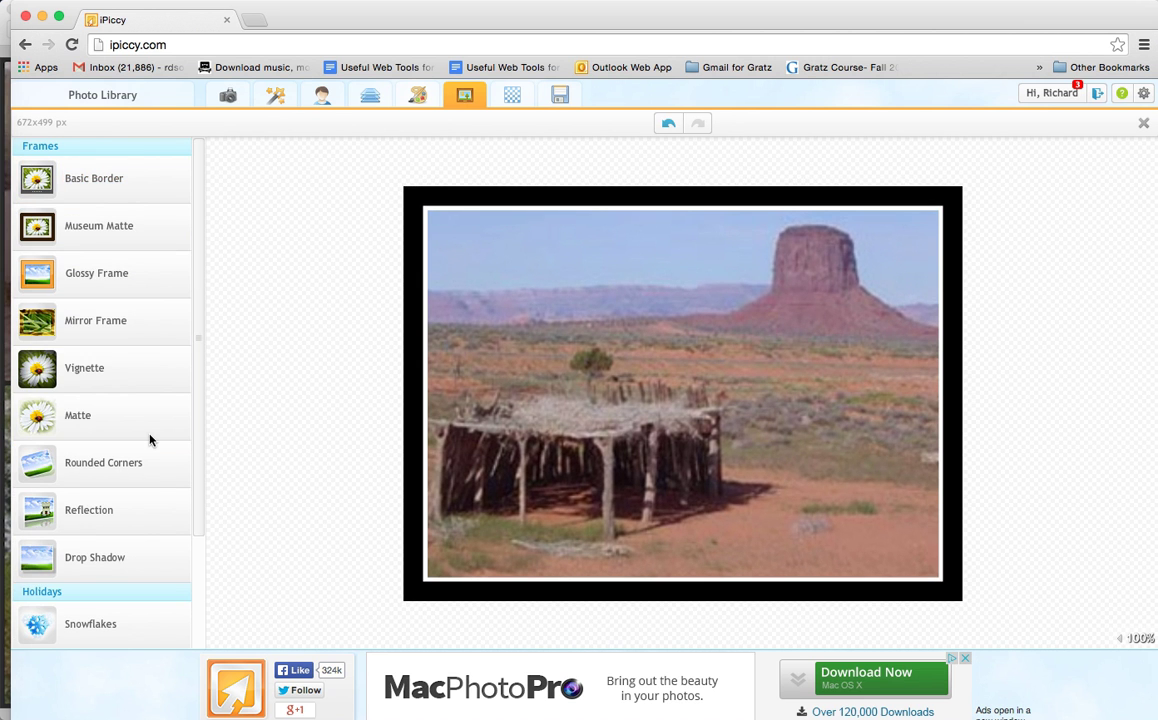
# Step: Add a text layer to the photo reading "This is a sukka in the desert"
pyautogui.click(370, 98)
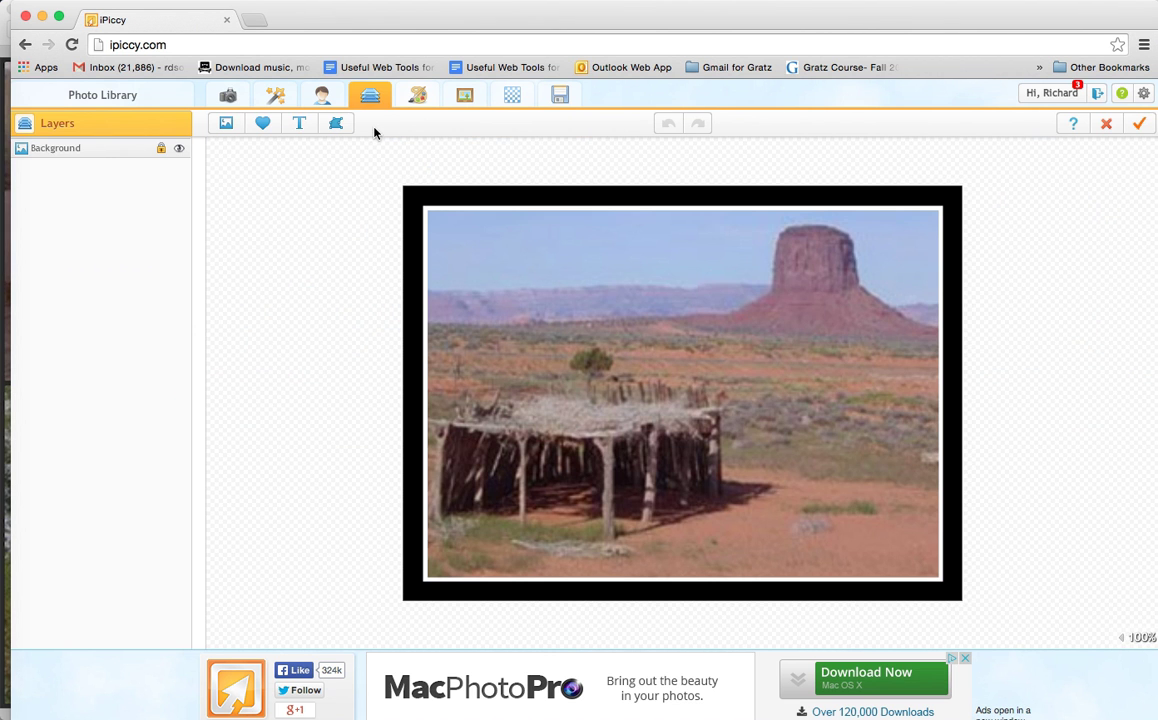
pyautogui.click(301, 124)
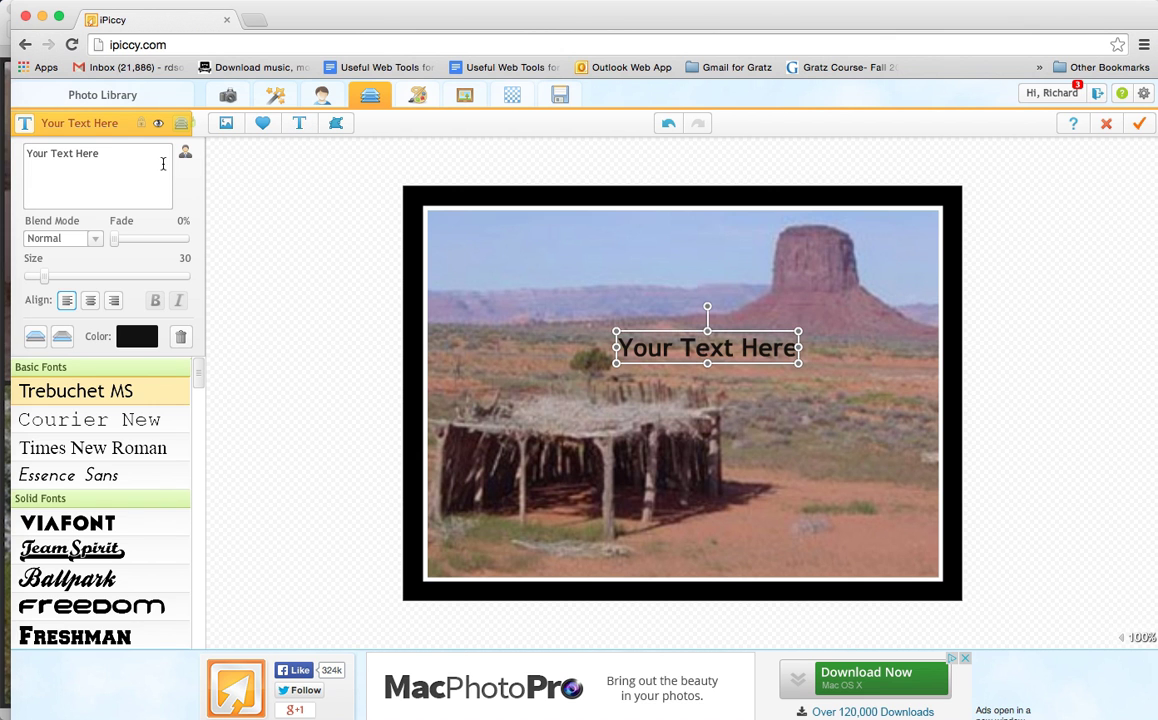
pyautogui.click(109, 159)
pyautogui.moveTo(109, 159); pyautogui.dragTo(16, 145)
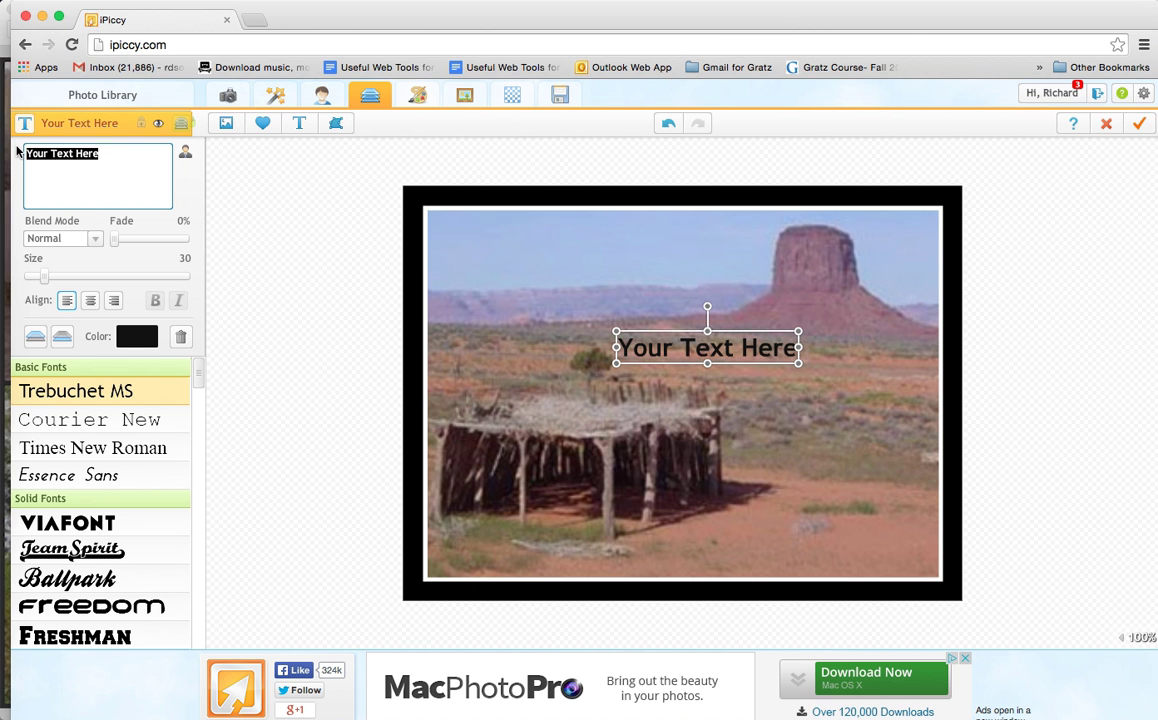
pyautogui.write('This is a sukka in the desert')
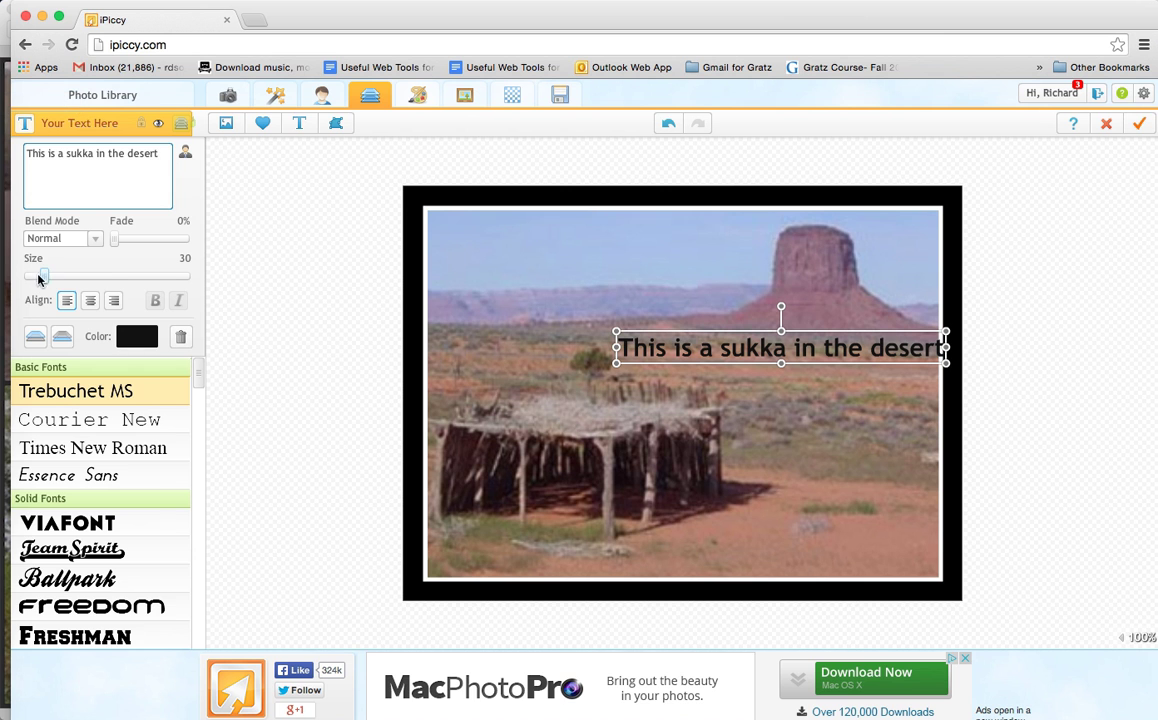
# Step: Reduce the caption's text size to 13 and set its color to magenta 960655
pyautogui.moveTo(42, 277); pyautogui.dragTo(34, 279)
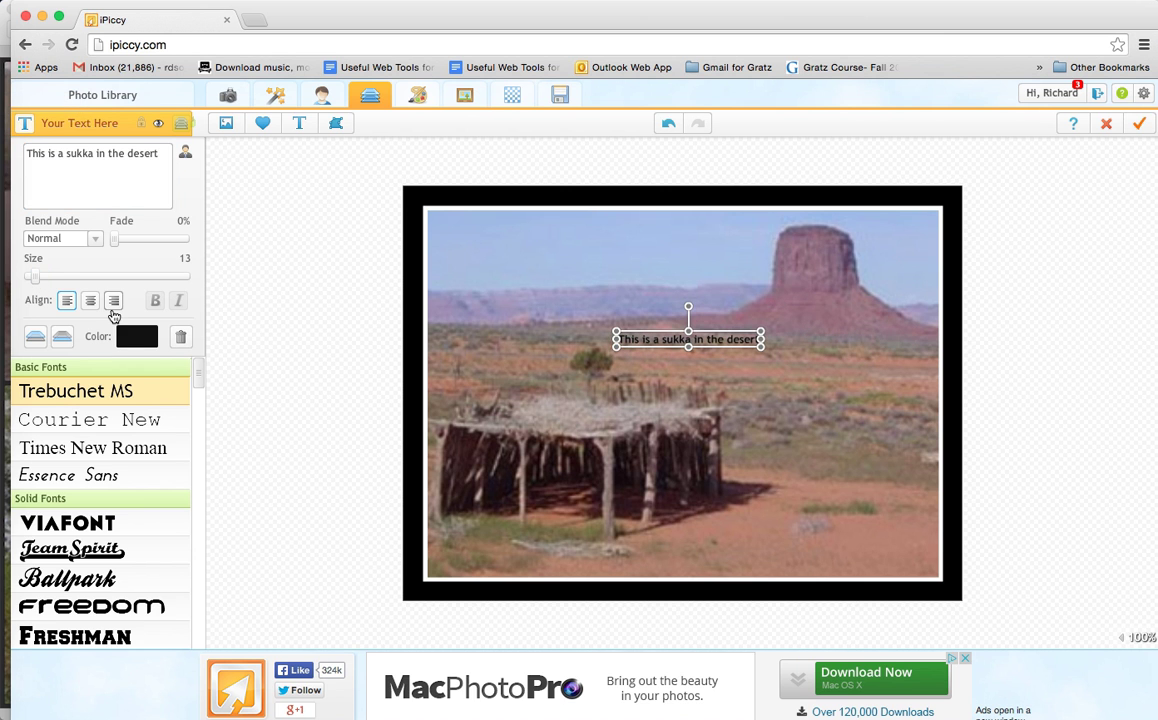
pyautogui.click(137, 336)
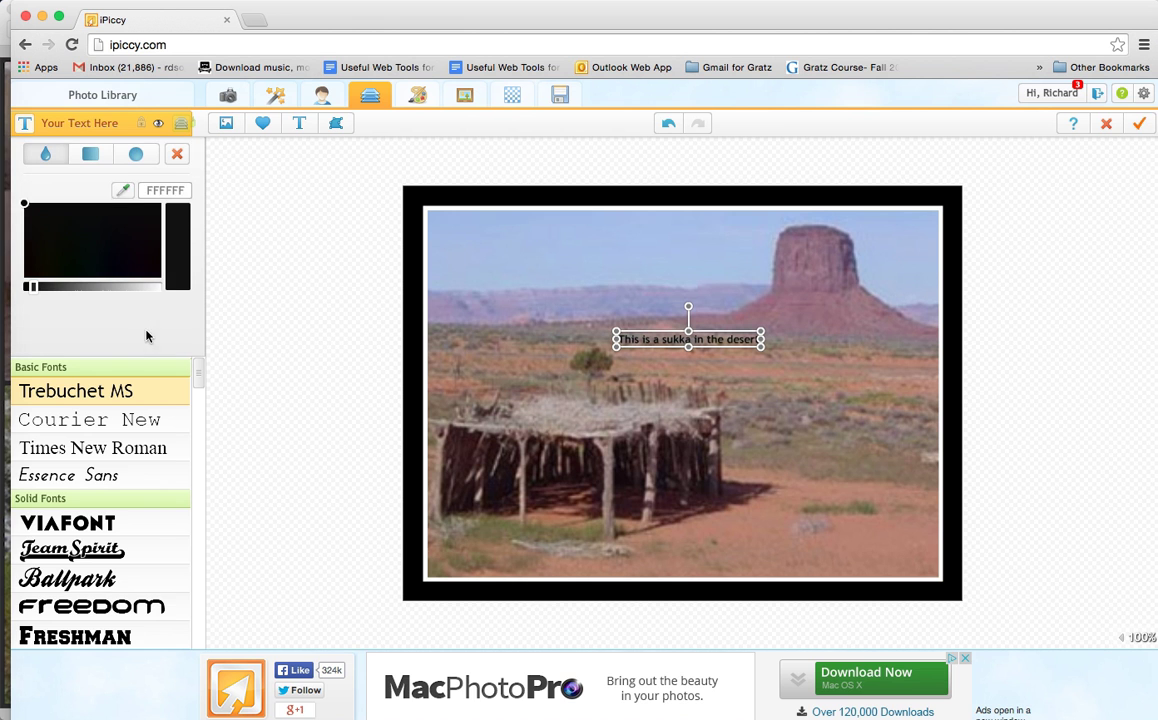
pyautogui.click(52, 287)
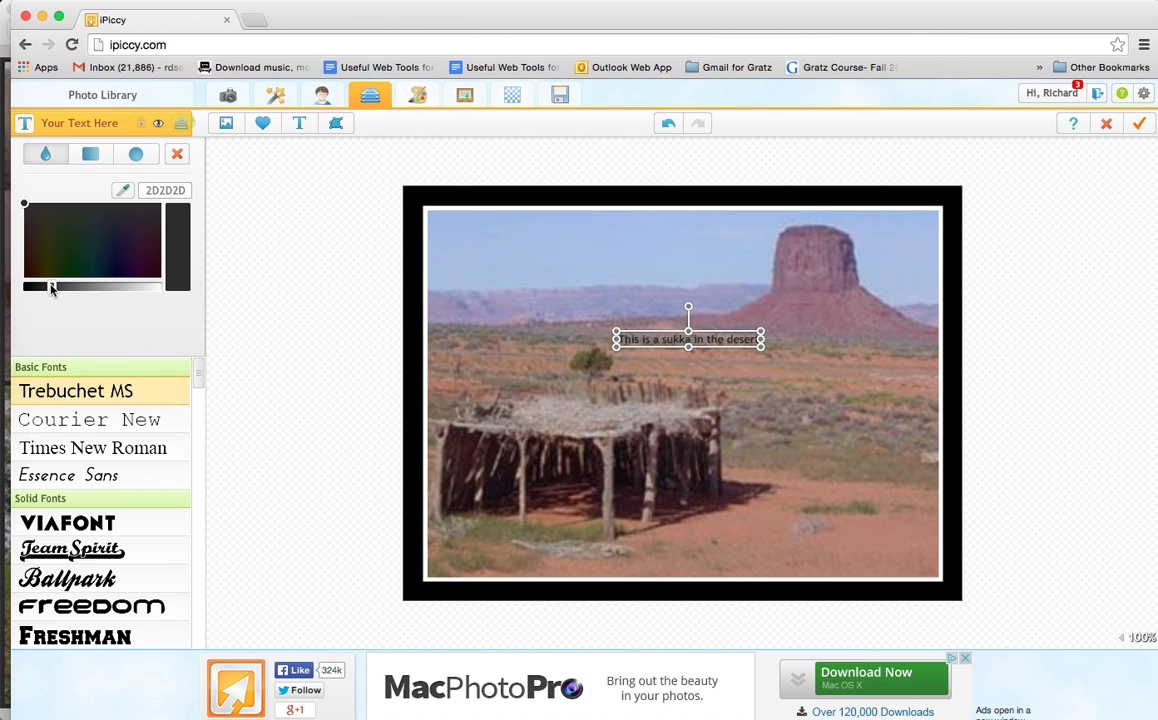
pyautogui.click(104, 291)
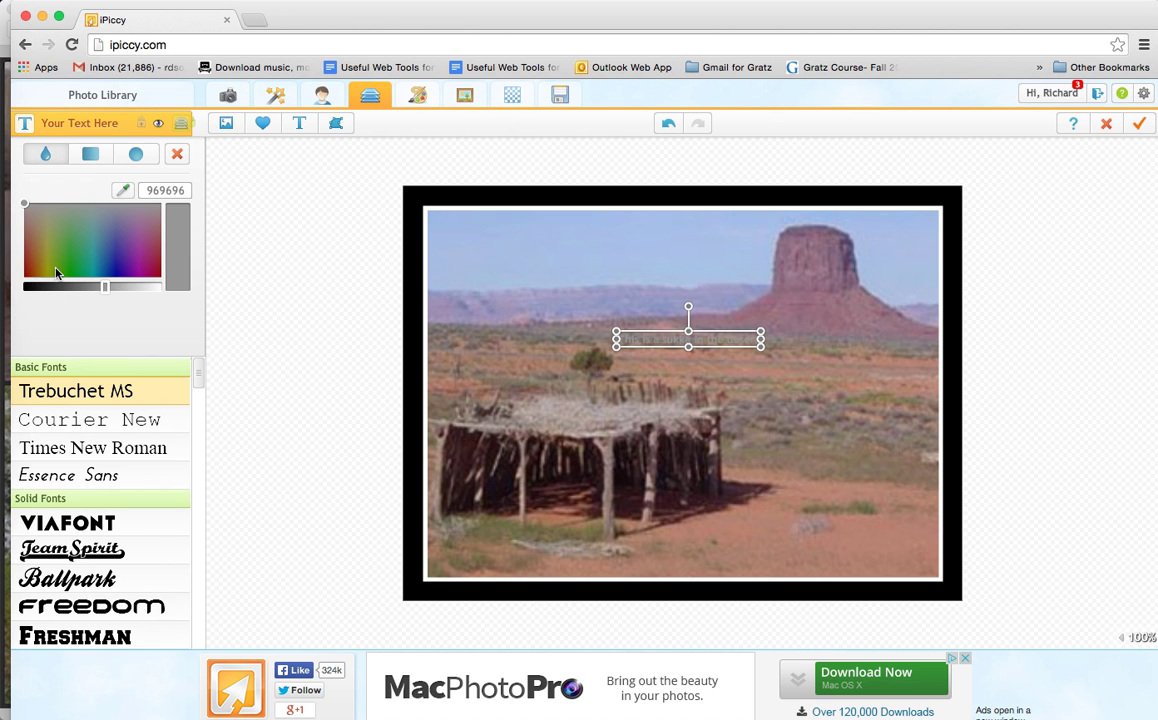
pyautogui.click(149, 276)
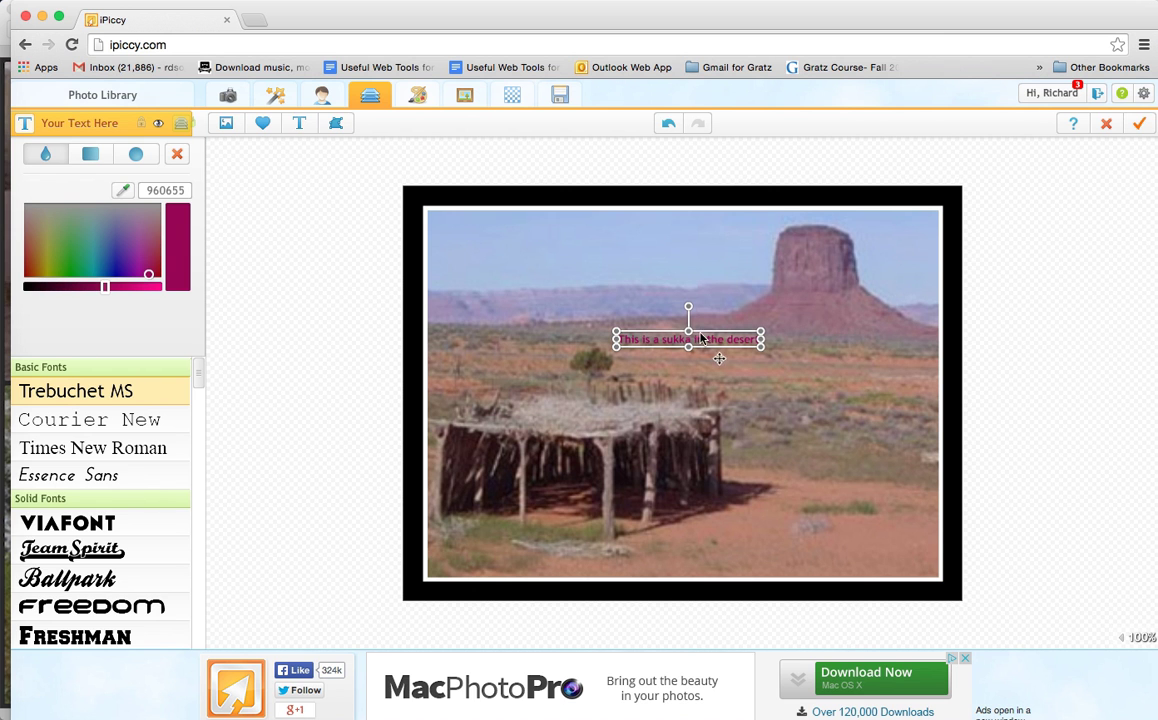
# Step: Move the caption onto the sand in the photo's lower-right area and combine all layers into the image
pyautogui.click(705, 341)
pyautogui.moveTo(705, 341); pyautogui.dragTo(834, 528)
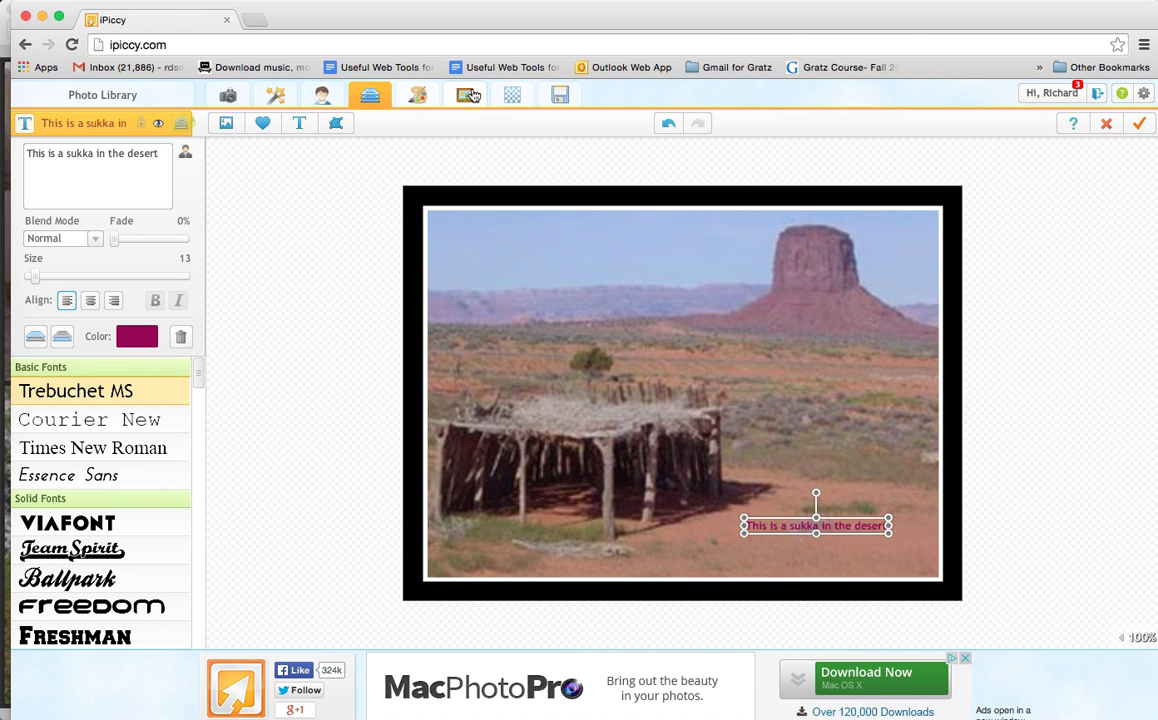
pyautogui.click(561, 97)
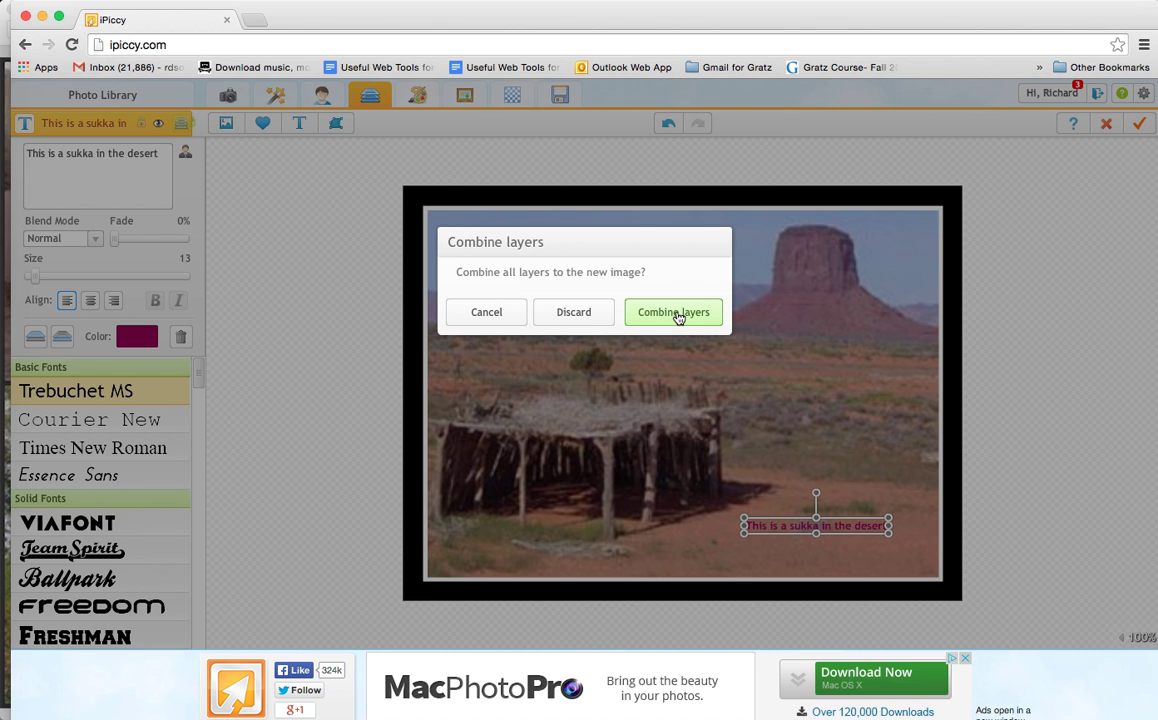
pyautogui.click(677, 313)
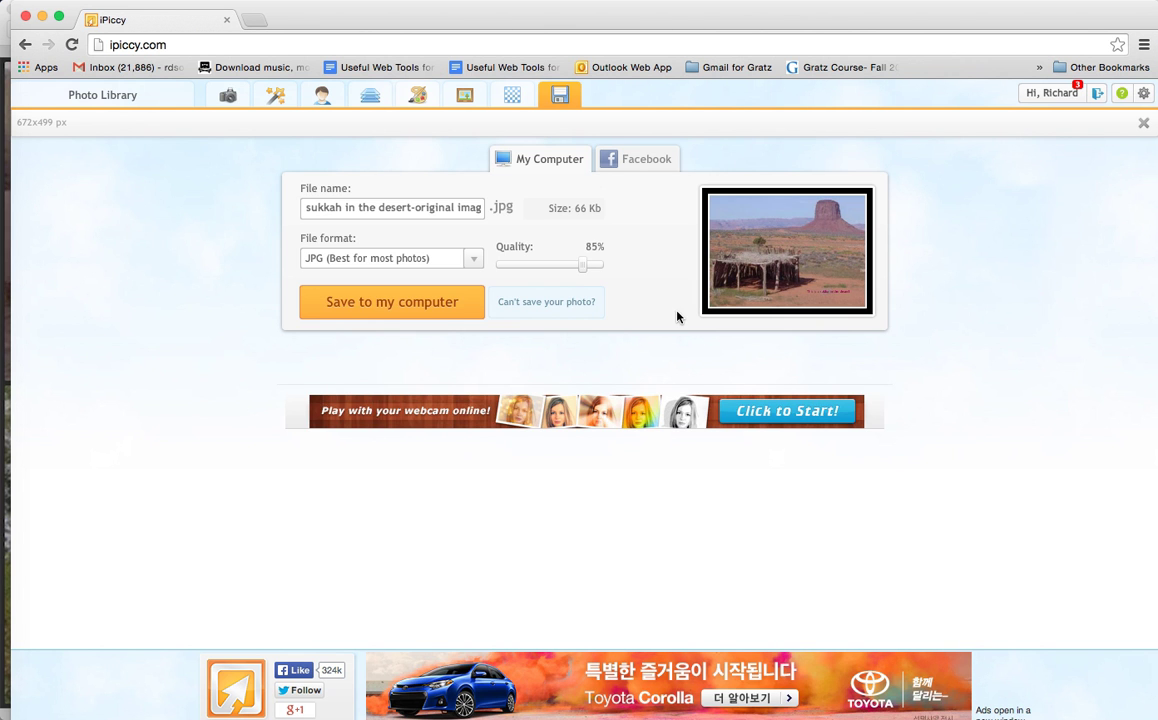
# Step: Save the photo to the Desktop as "modified sukkah in the desert-ipiccy", replacing the existing file
pyautogui.click(435, 311)
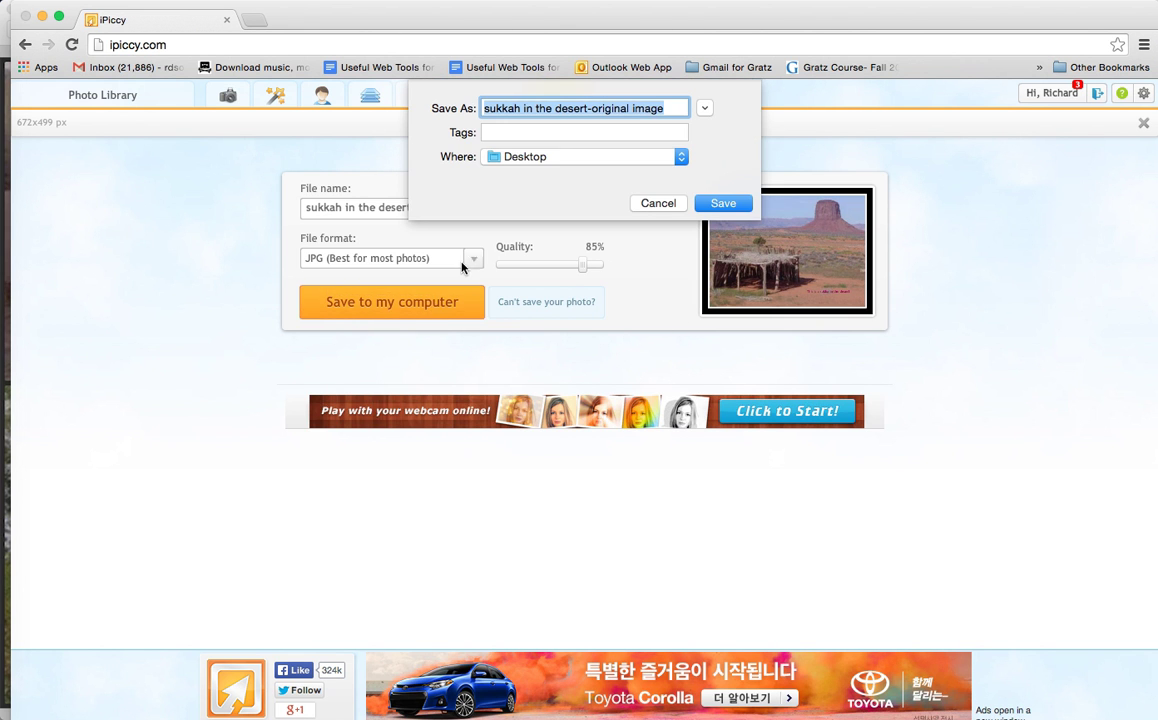
pyautogui.click(591, 108)
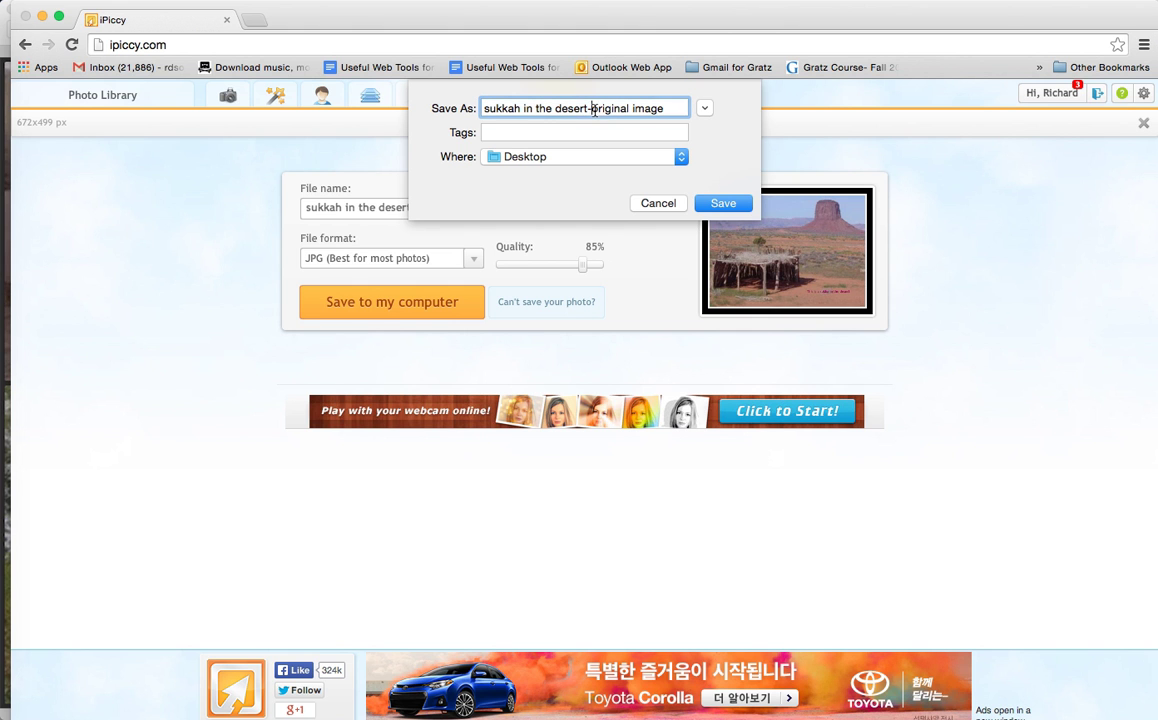
pyautogui.click(486, 109)
pyautogui.write('modie')
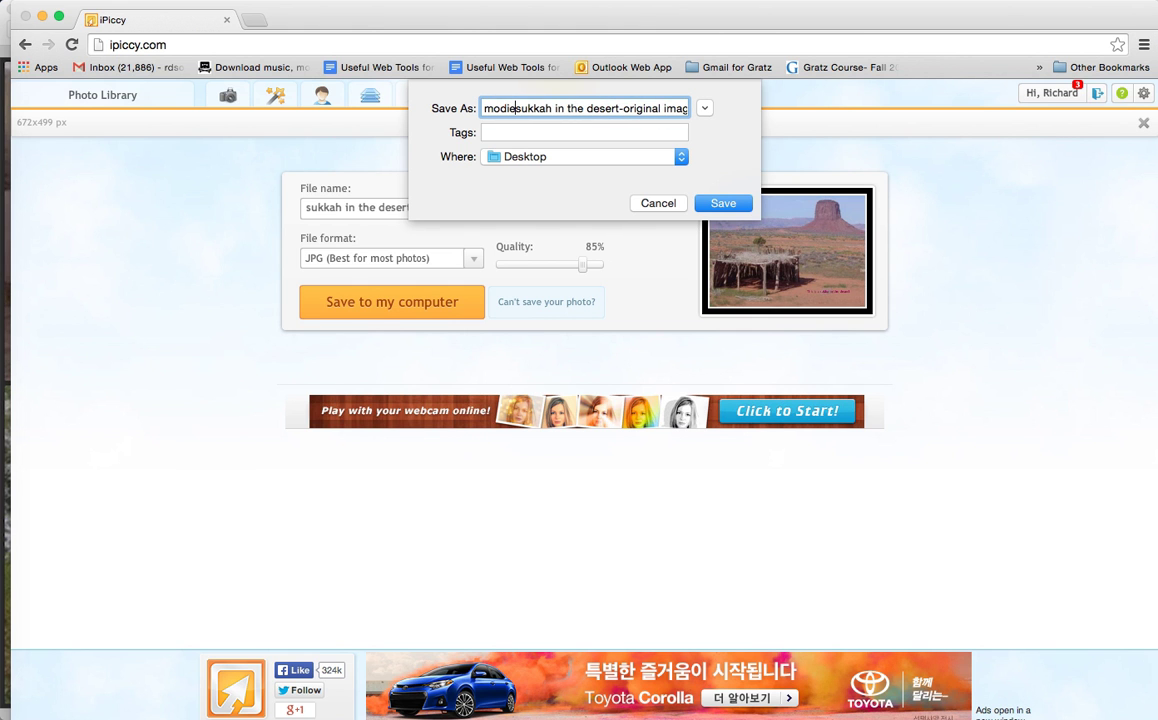
pyautogui.press('BackSpace')
pyautogui.write('fied')
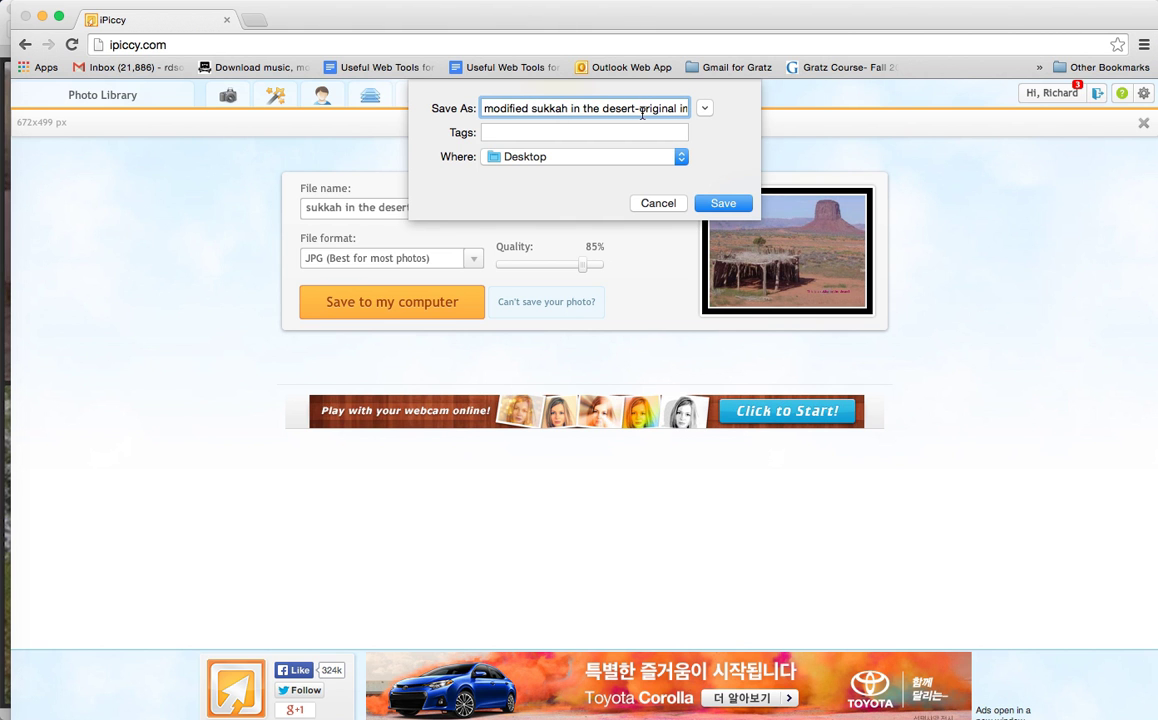
pyautogui.moveTo(640, 108); pyautogui.dragTo(705, 108)
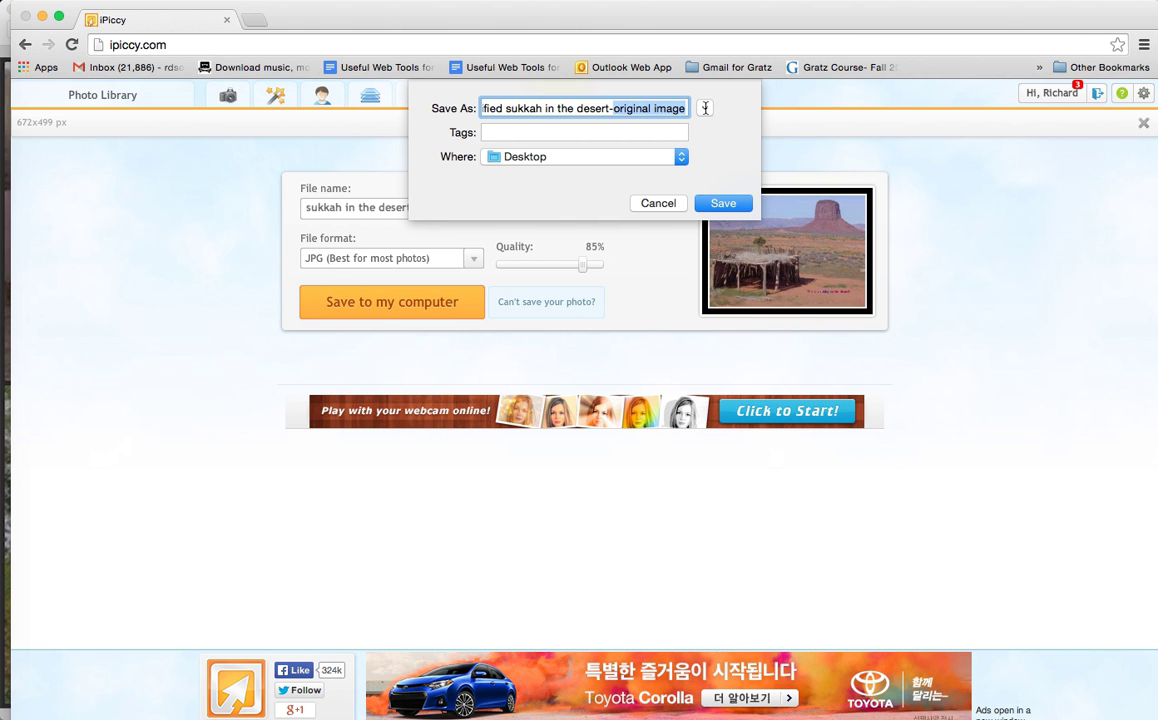
pyautogui.write('ip')
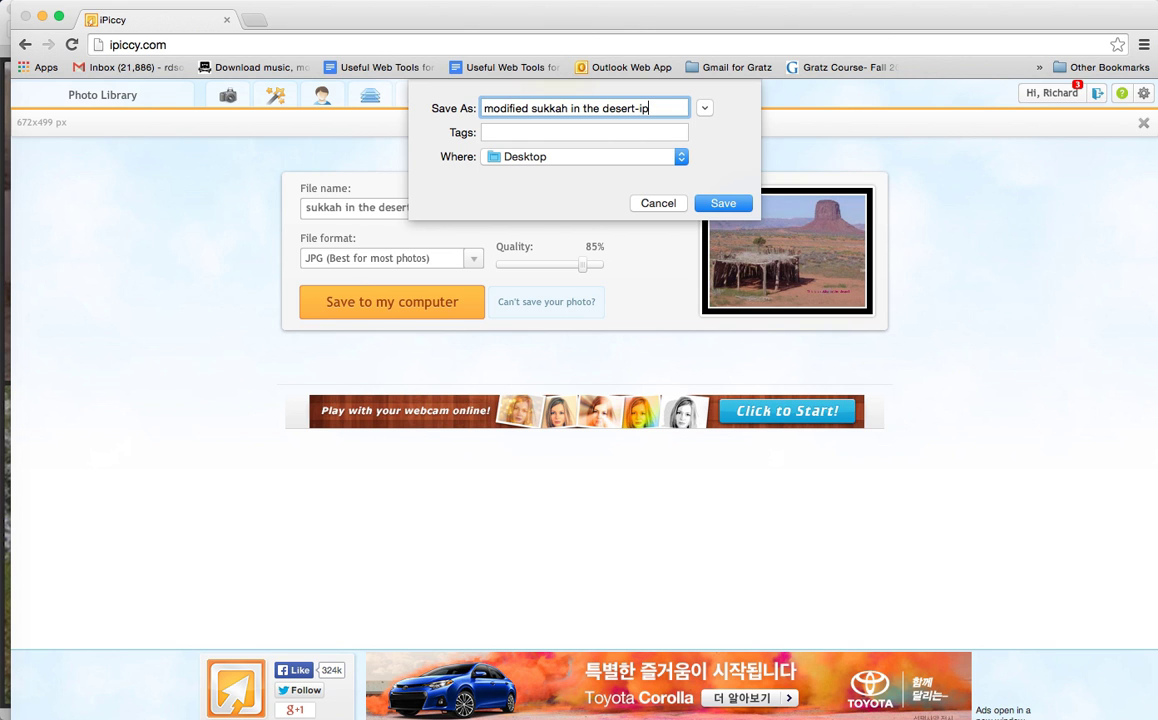
pyautogui.write('iccy')
pyautogui.click(718, 205)
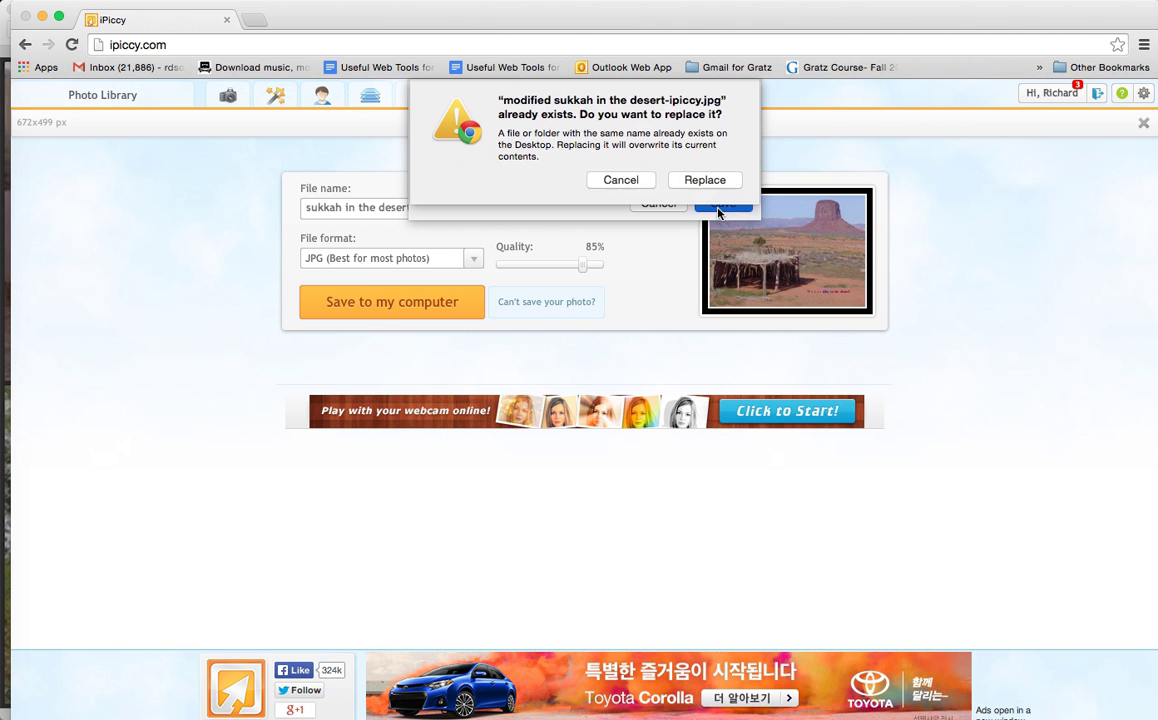
pyautogui.click(703, 181)
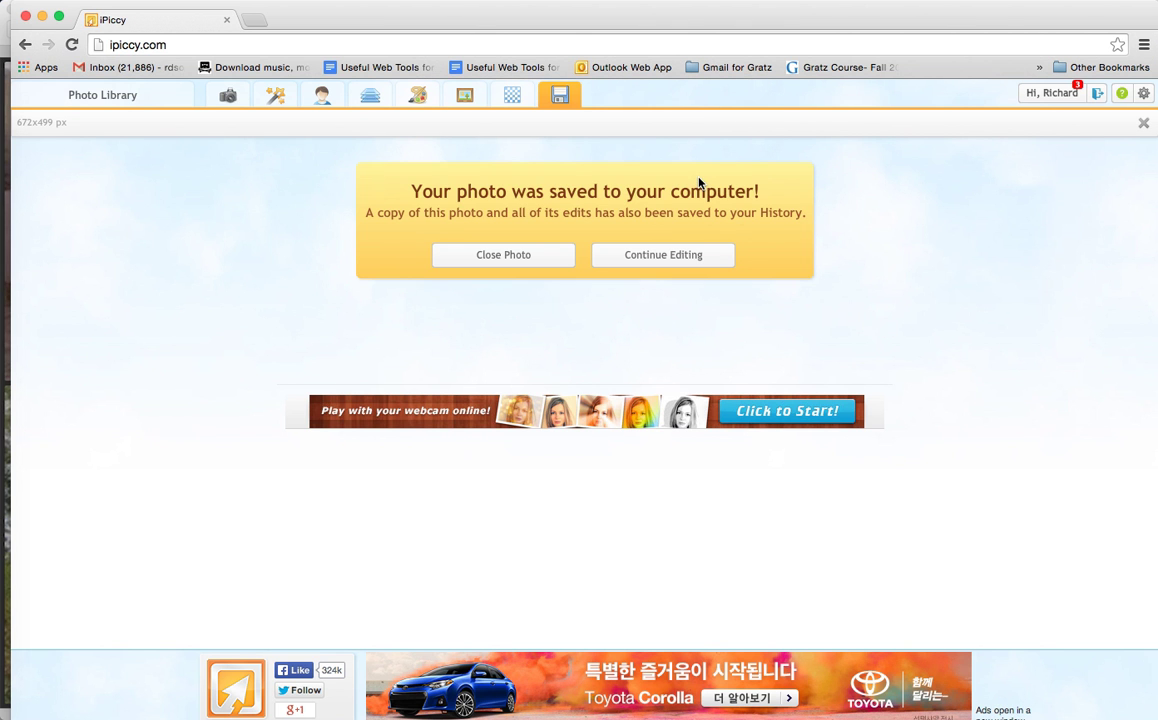
# Step: Close the saved photo and start a new collage, trying the larger Basic grids before choosing the 2 x 2 layout
pyautogui.click(521, 257)
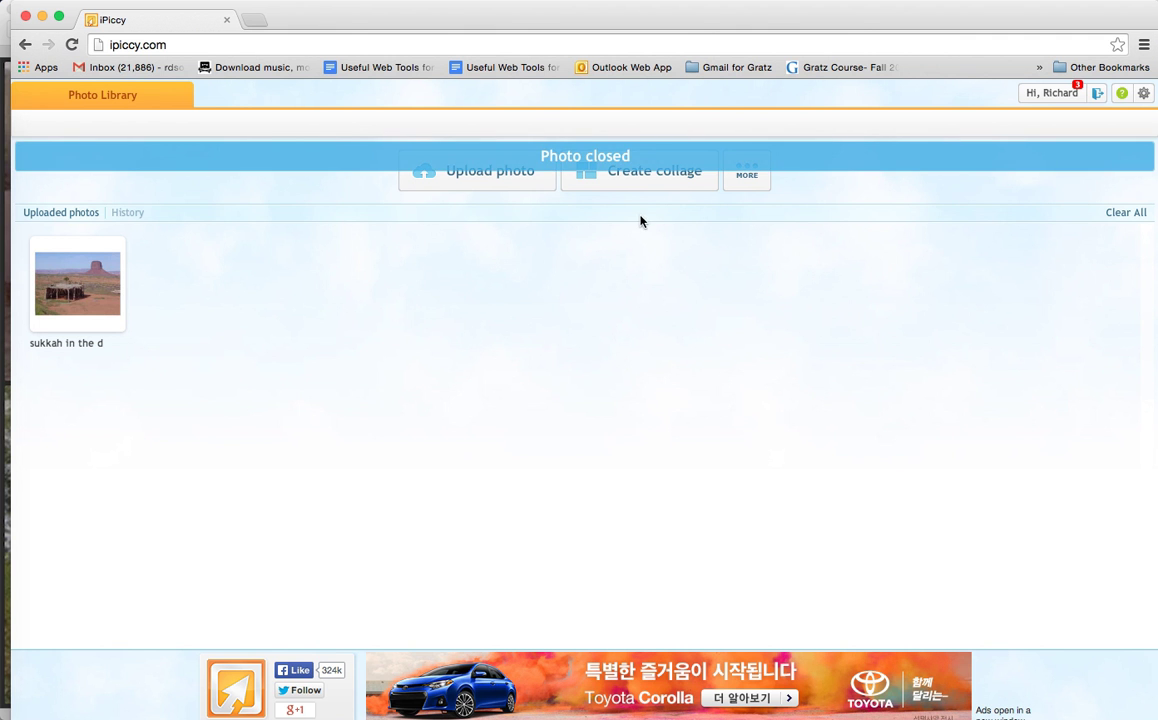
pyautogui.click(659, 177)
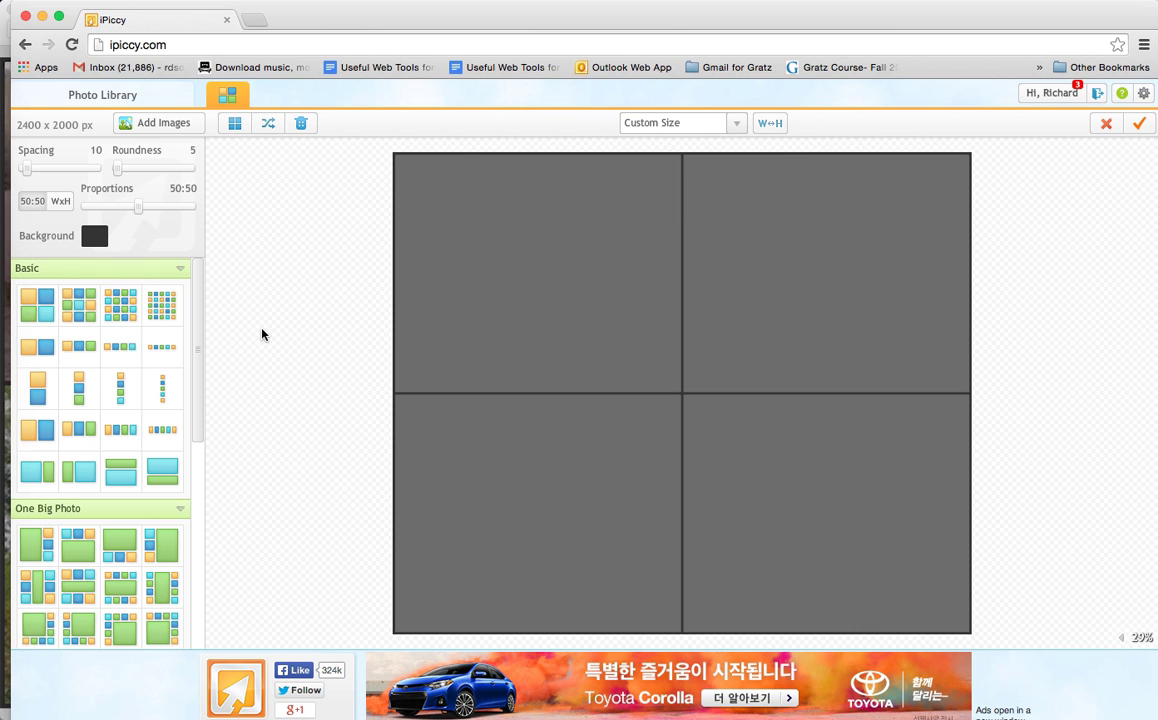
pyautogui.click(80, 300)
pyautogui.click(130, 310)
pyautogui.click(160, 302)
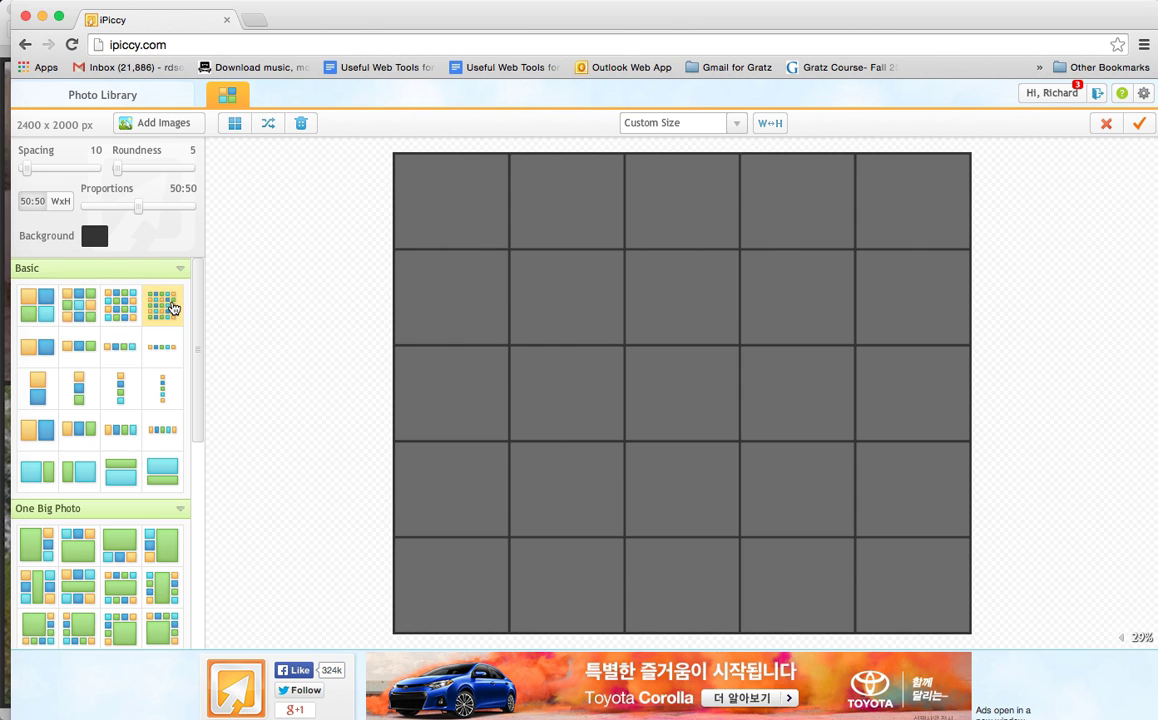
pyautogui.click(40, 314)
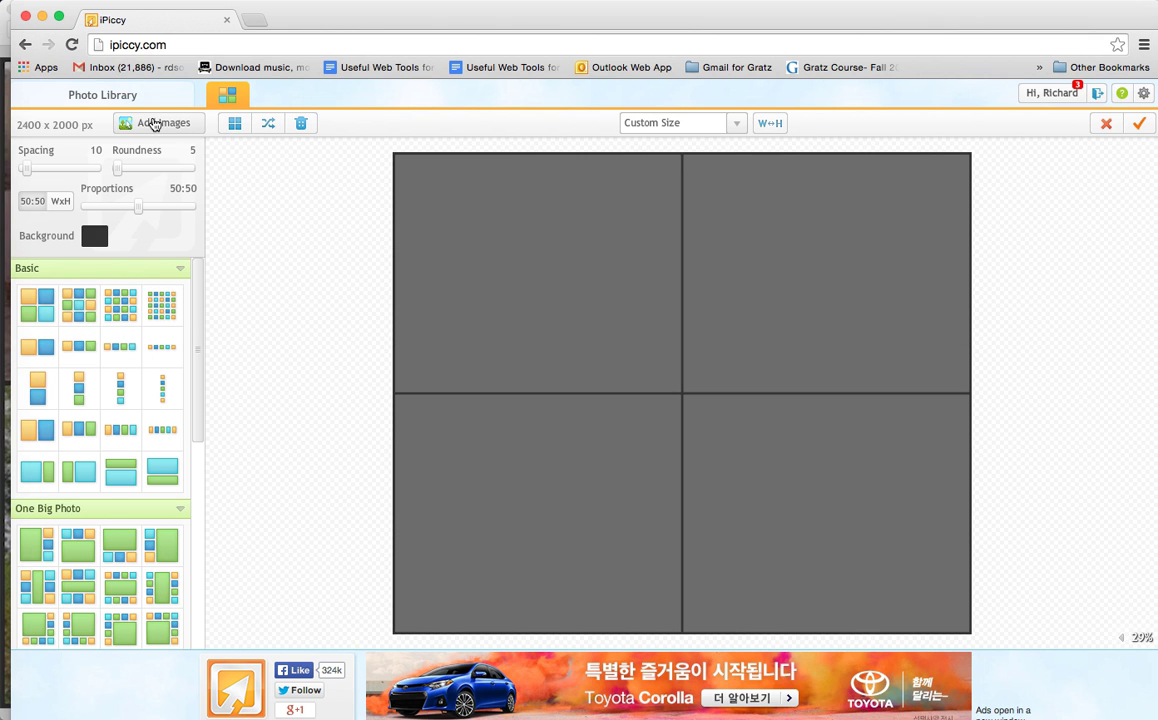
# Step: Upload the military, Legos, apartment building and Mobile Sukka photos from the sukkotimages folder on the Desktop for the collage
pyautogui.click(156, 124)
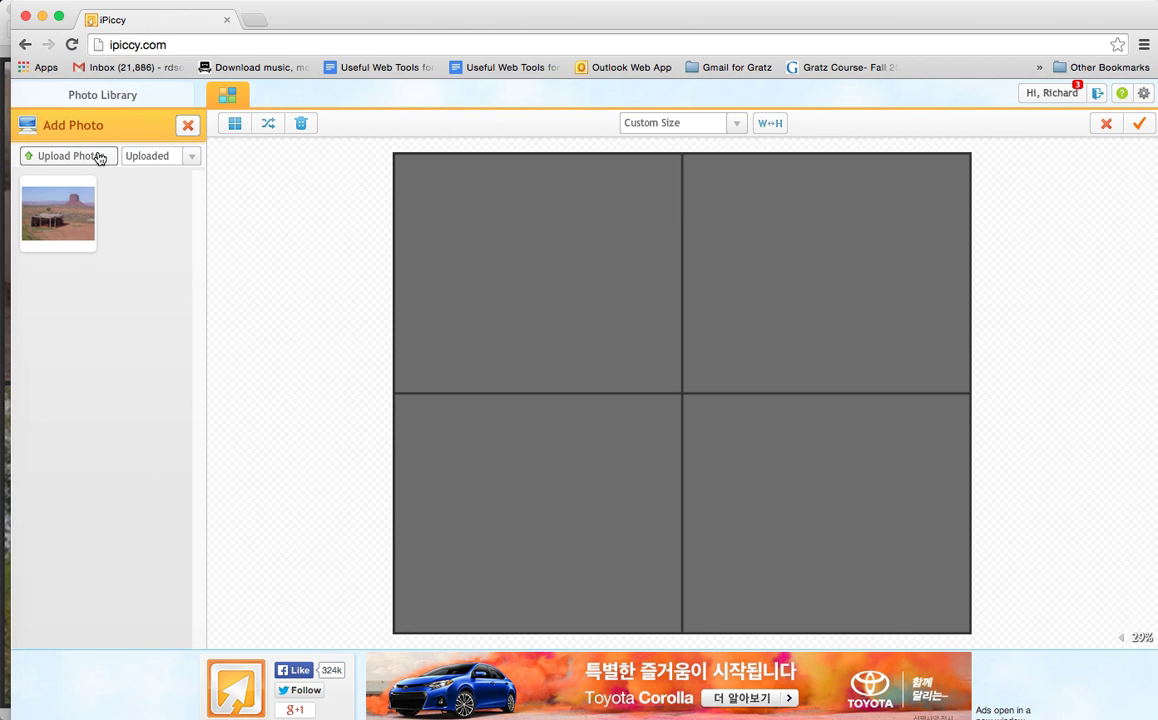
pyautogui.click(100, 158)
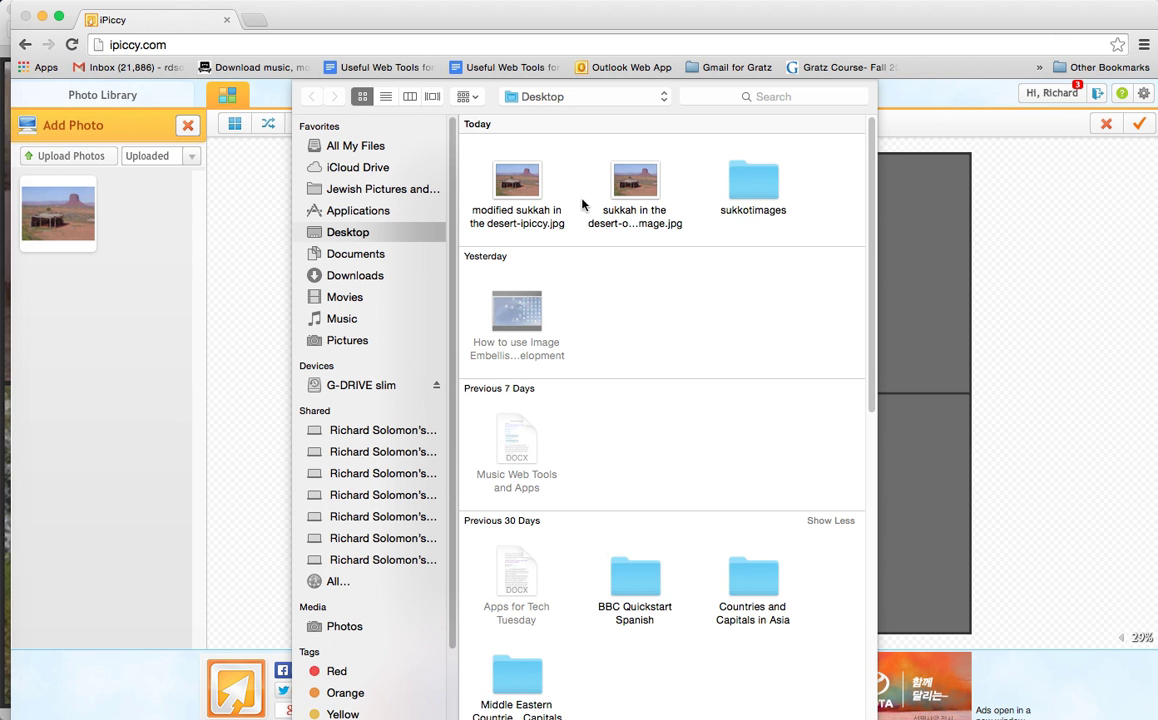
pyautogui.click(755, 190)
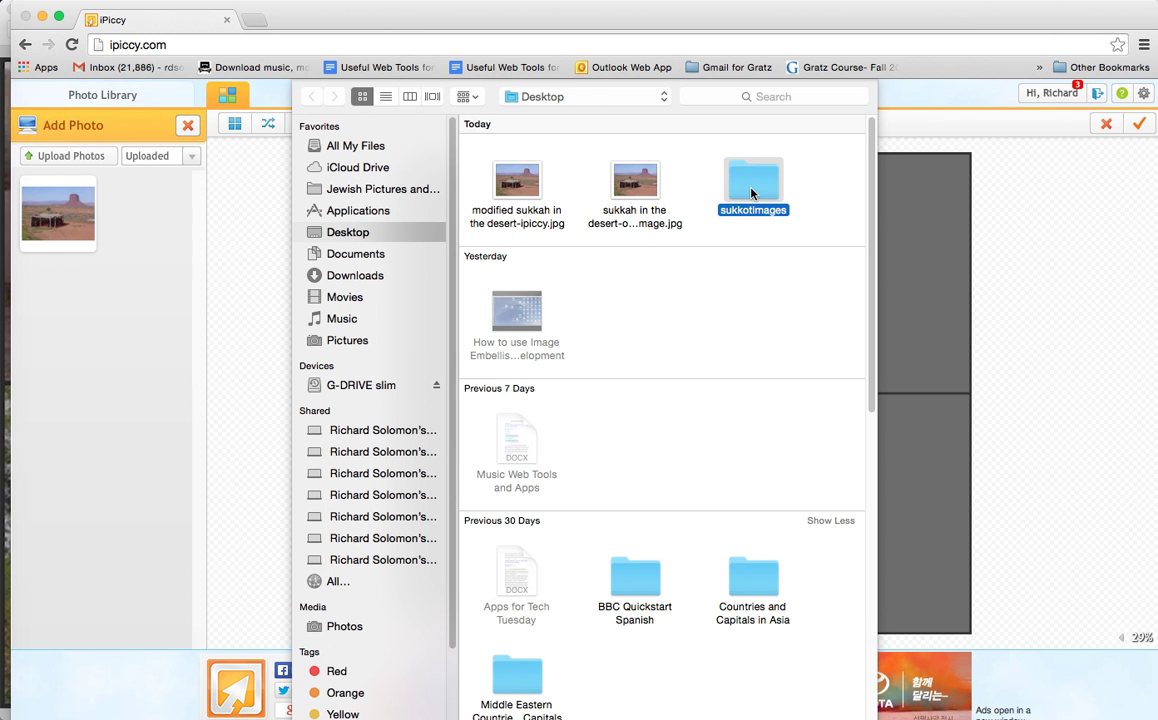
pyautogui.doubleClick(752, 190)
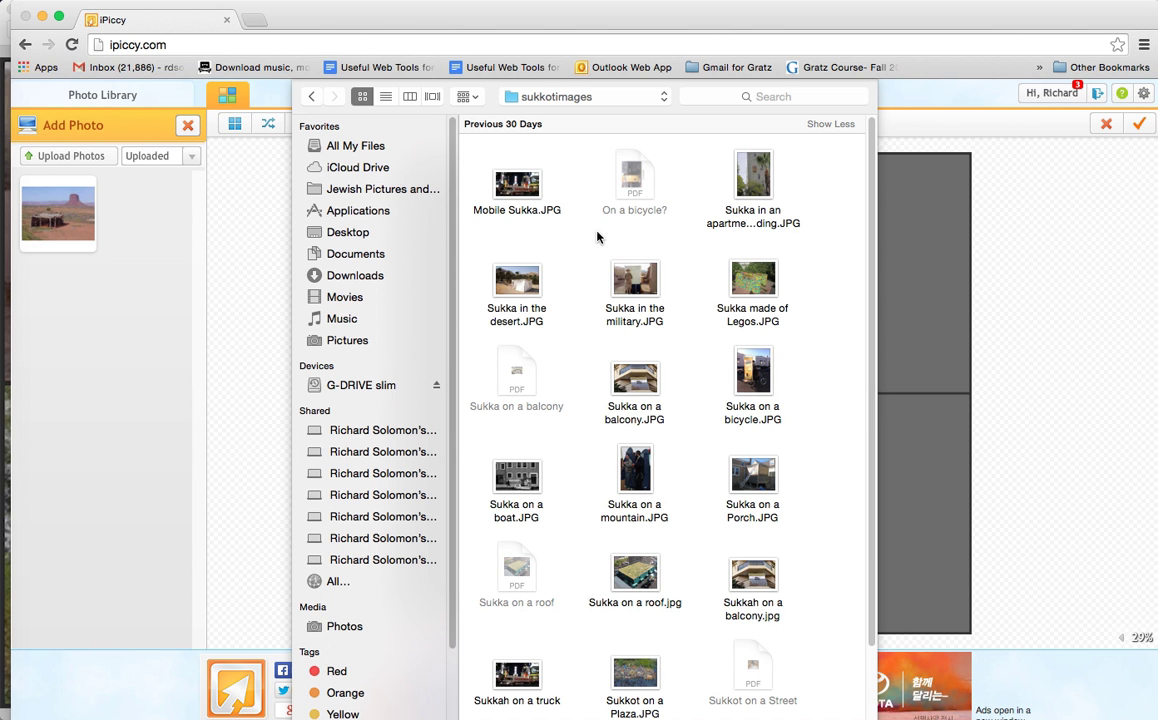
pyautogui.click(629, 288)
pyautogui.keyDown('super'); pyautogui.click(748, 286); pyautogui.keyUp('super')
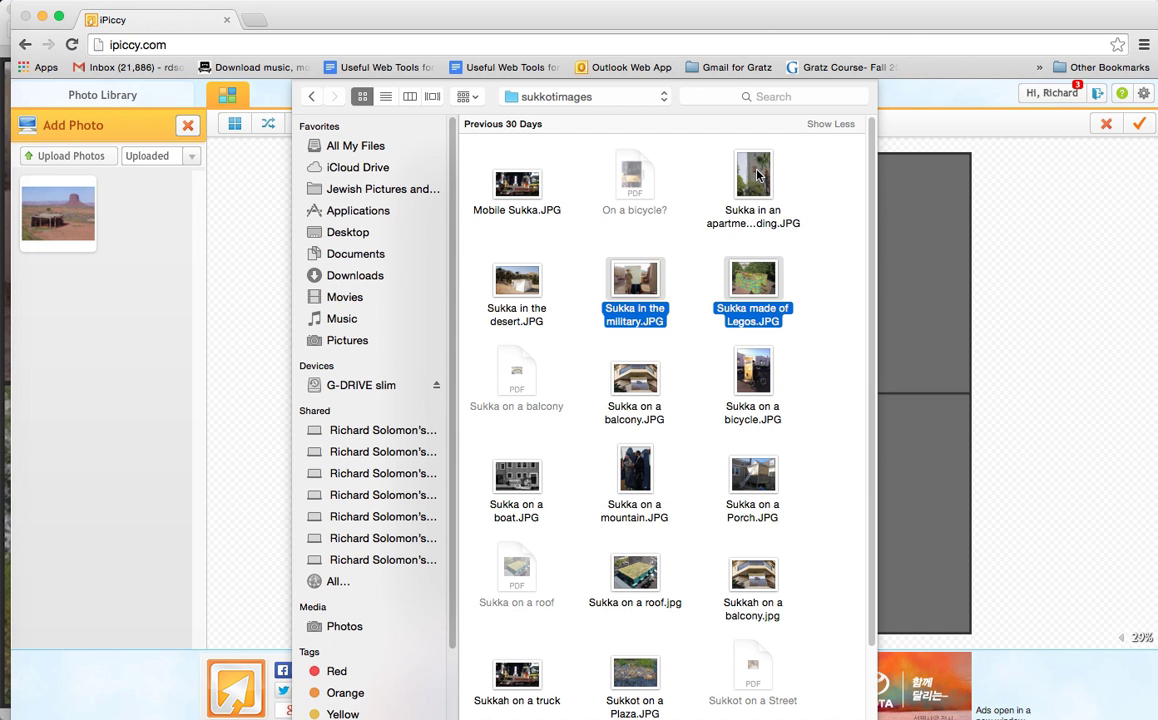
pyautogui.keyDown('super'); pyautogui.click(755, 176); pyautogui.keyUp('super')
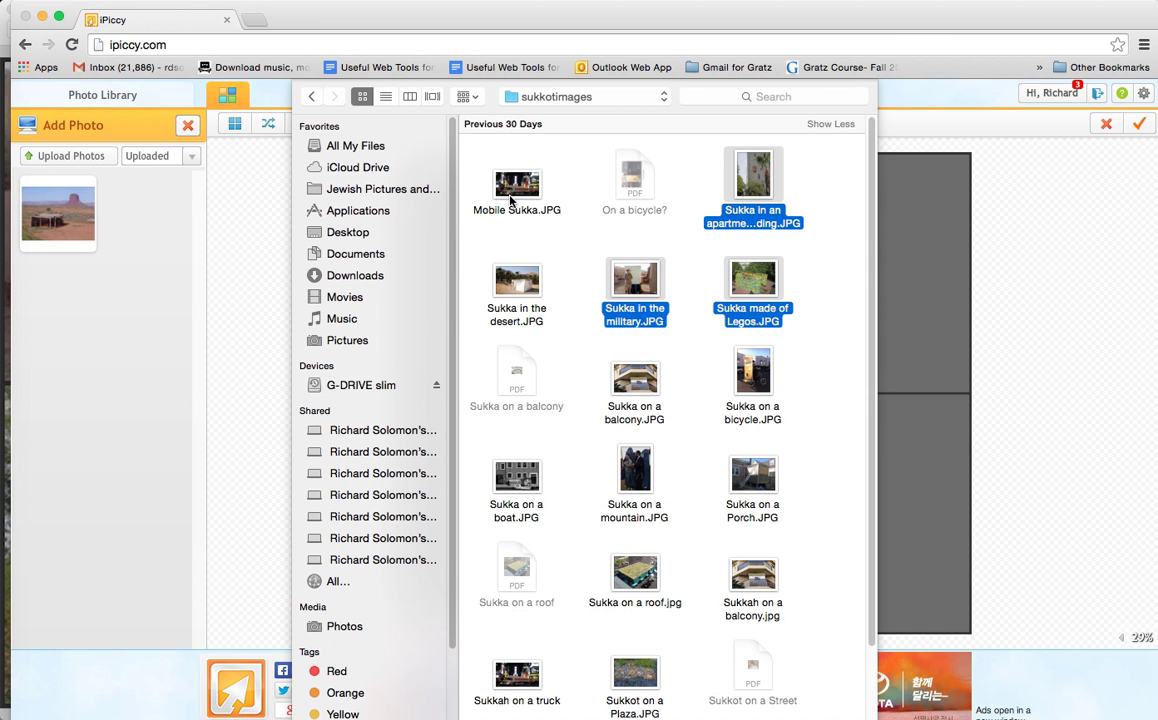
pyautogui.keyDown('super'); pyautogui.click(510, 196); pyautogui.keyUp('super')
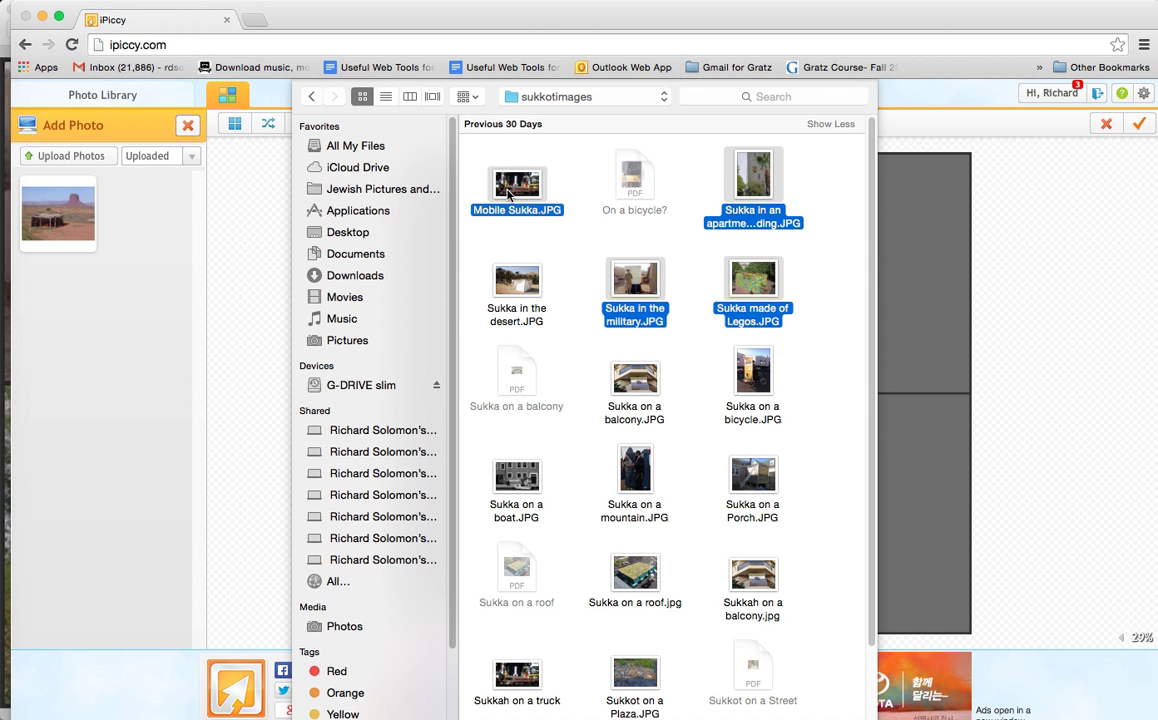
pyautogui.press('Return')
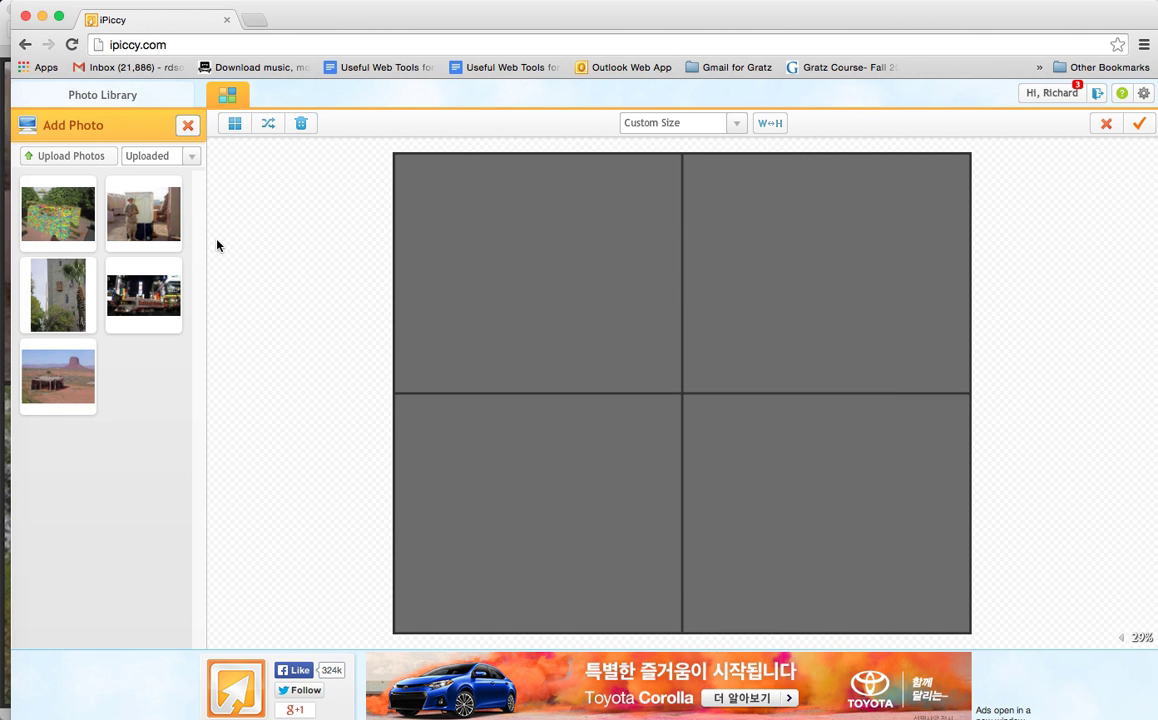
# Step: Fill the grid with the military photo top left, truck top right, apartment building bottom left and Legos bottom right, and create the collage
pyautogui.moveTo(144, 215); pyautogui.dragTo(527, 266)
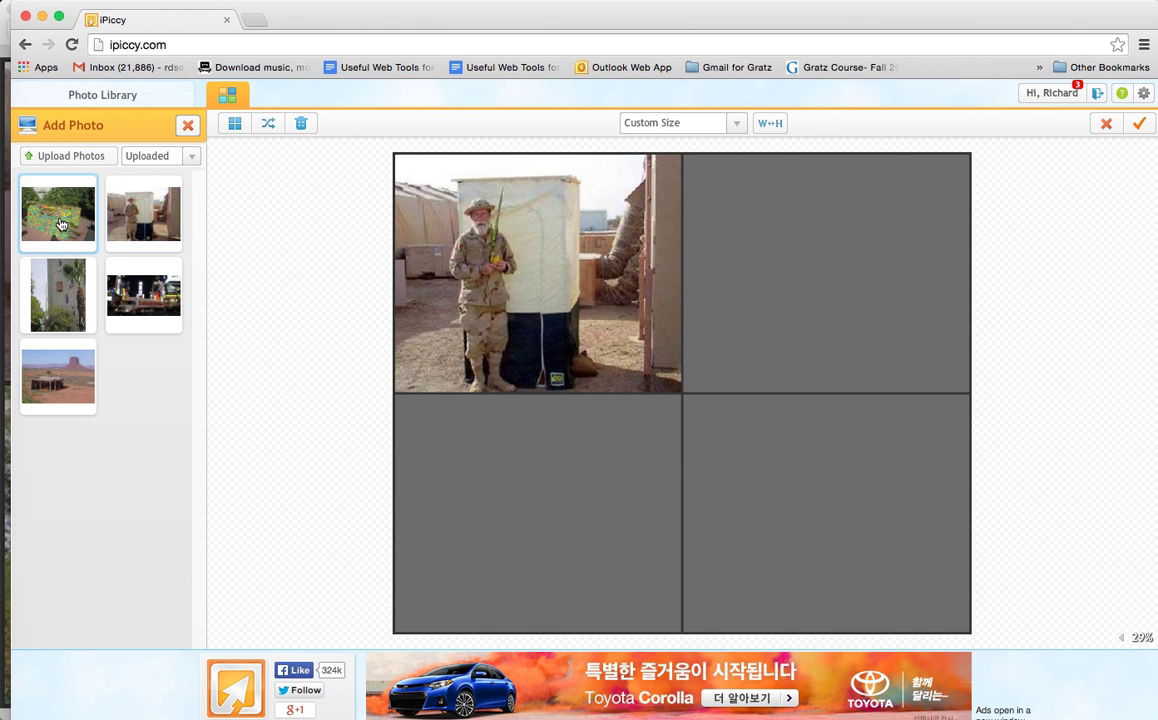
pyautogui.moveTo(69, 224); pyautogui.dragTo(870, 540)
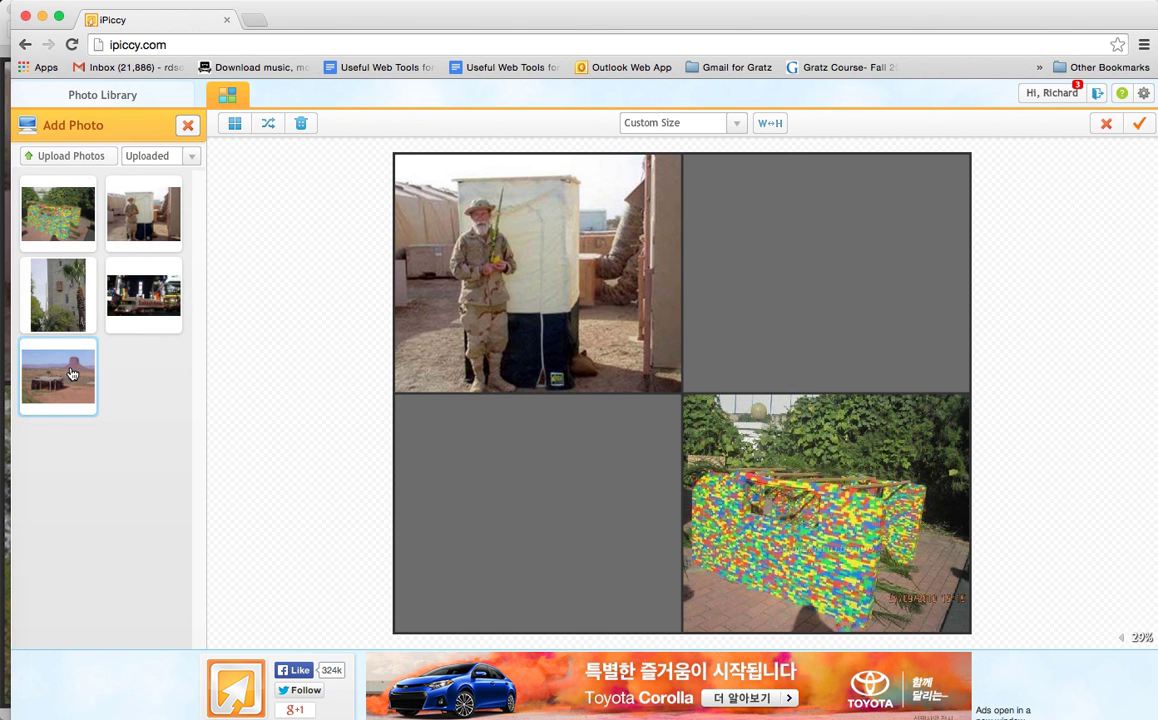
pyautogui.moveTo(122, 272); pyautogui.dragTo(835, 258)
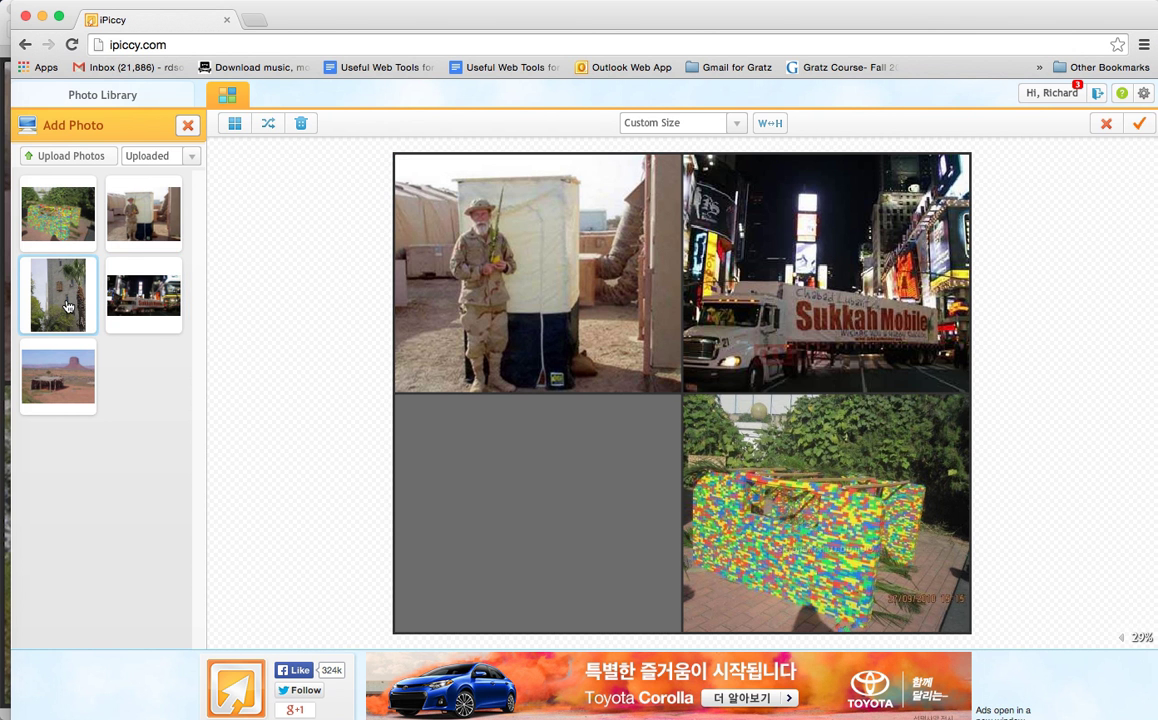
pyautogui.moveTo(67, 306); pyautogui.dragTo(307, 408)
pyautogui.moveTo(501, 489); pyautogui.dragTo(509, 502)
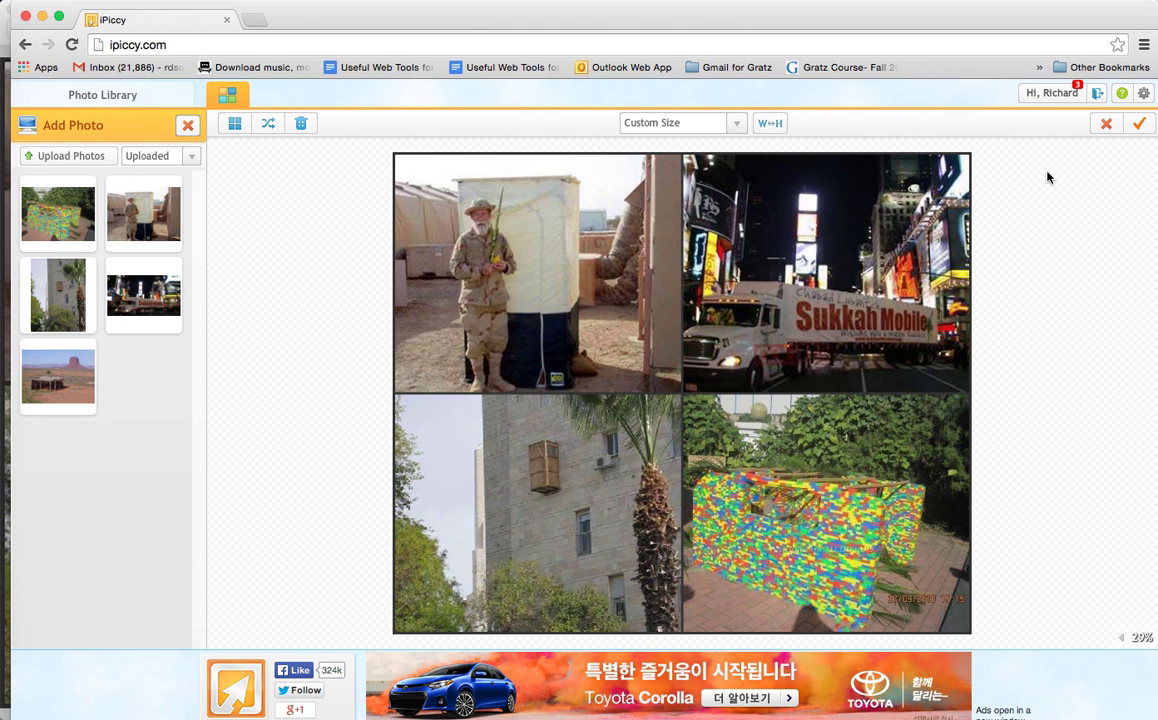
pyautogui.click(1140, 125)
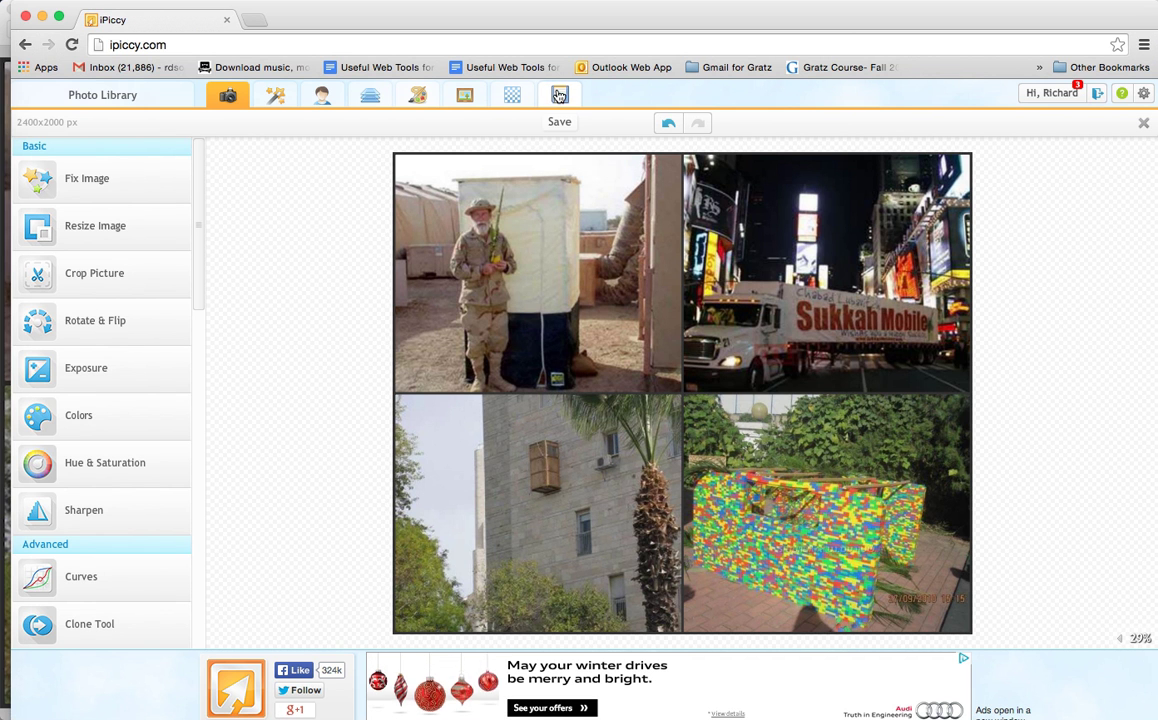
# Step: Set the collage's file name for saving to "Collage of Sukkot using ipiccy"
pyautogui.click(559, 96)
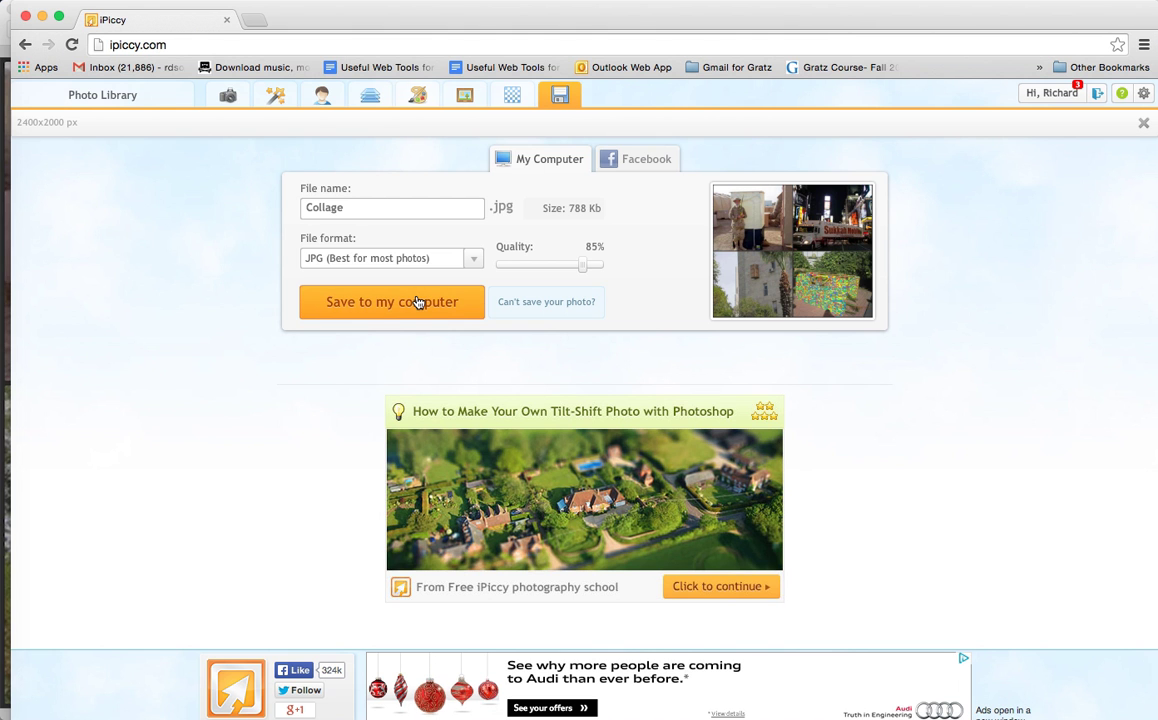
pyautogui.doubleClick(330, 208)
pyautogui.click(345, 208)
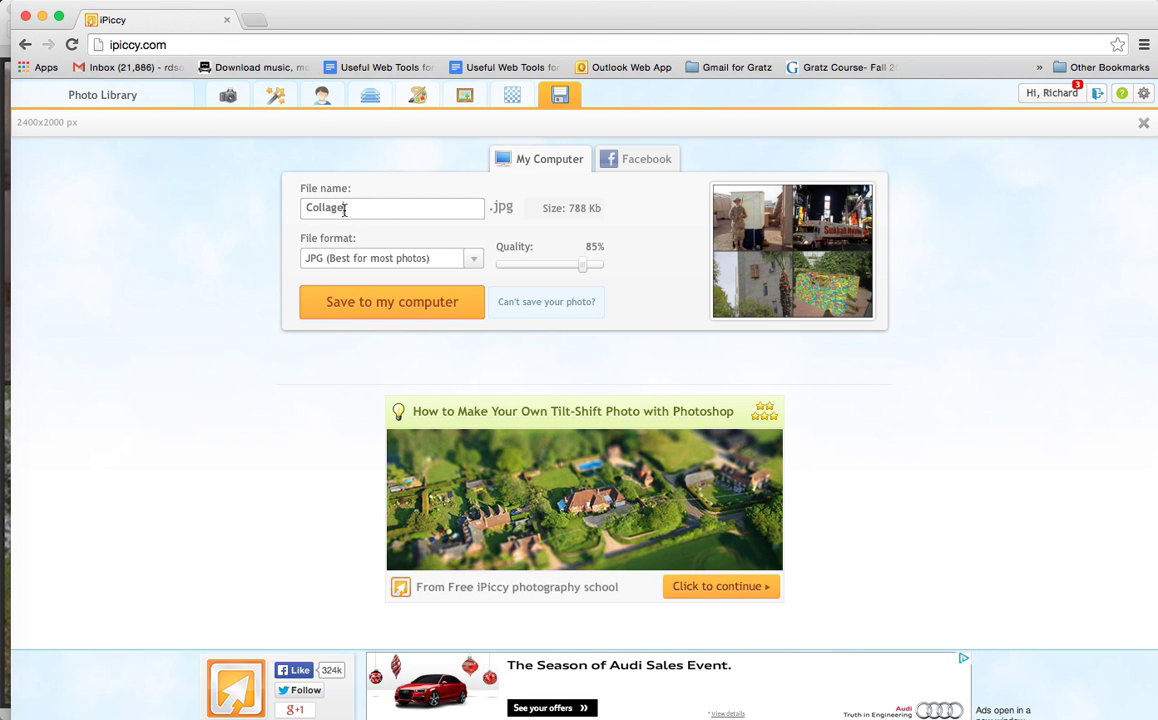
pyautogui.write('of ')
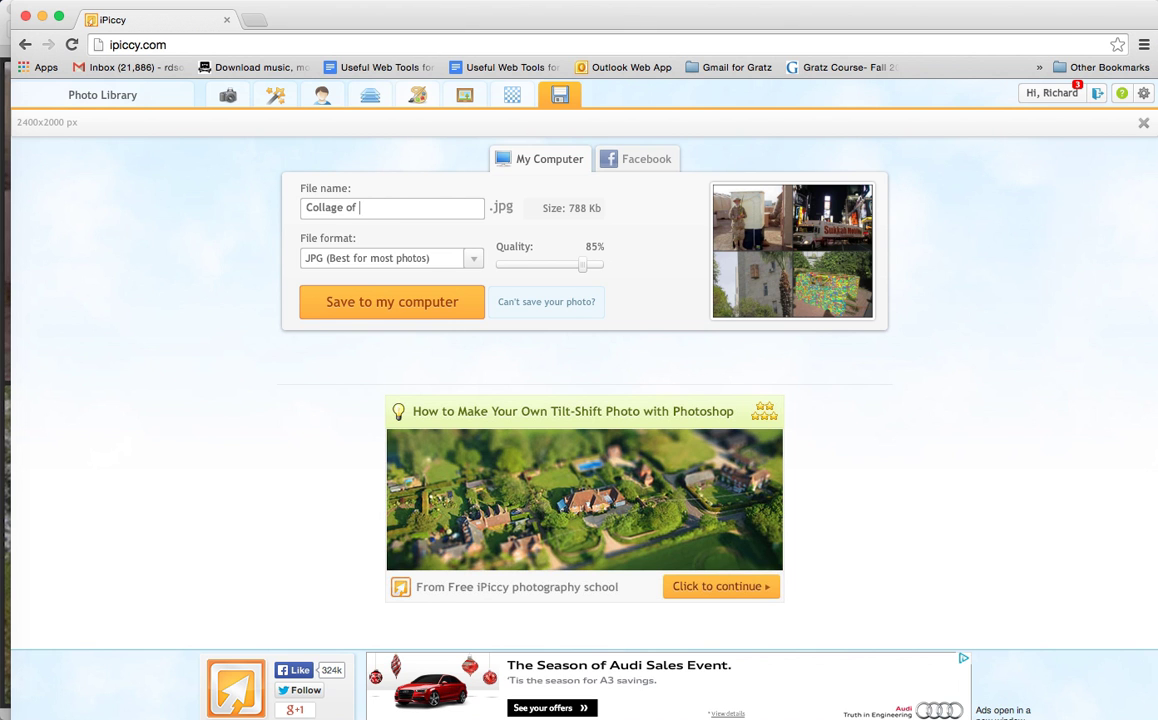
pyautogui.write('Sukkot')
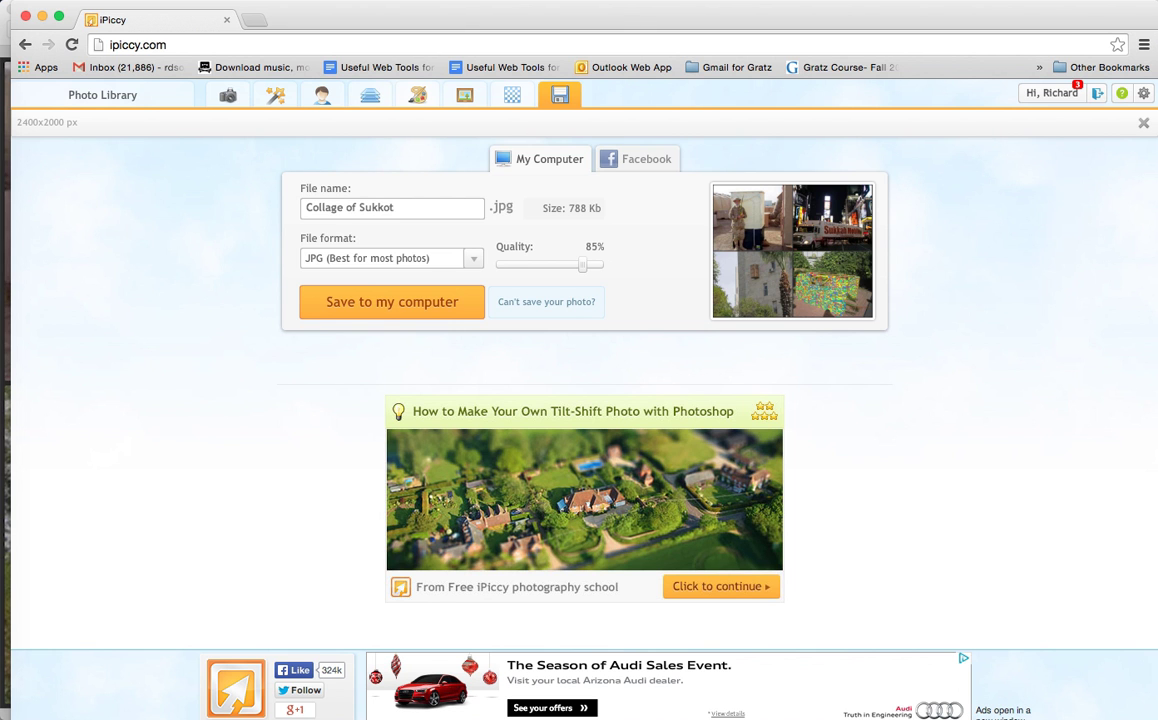
pyautogui.write(' iuring')
pyautogui.press('BackSpace')
pyautogui.press('BackSpace')
pyautogui.press('BackSpace')
pyautogui.press('BackSpace')
pyautogui.press('BackSpace')
pyautogui.press('BackSpace')
pyautogui.write('using ipiccy.com')
pyautogui.press('BackSpace')
pyautogui.press('BackSpace')
pyautogui.press('BackSpace')
# Step: Save the collage as a JPG in the sukkotimages folder and close it
pyautogui.click(370, 302)
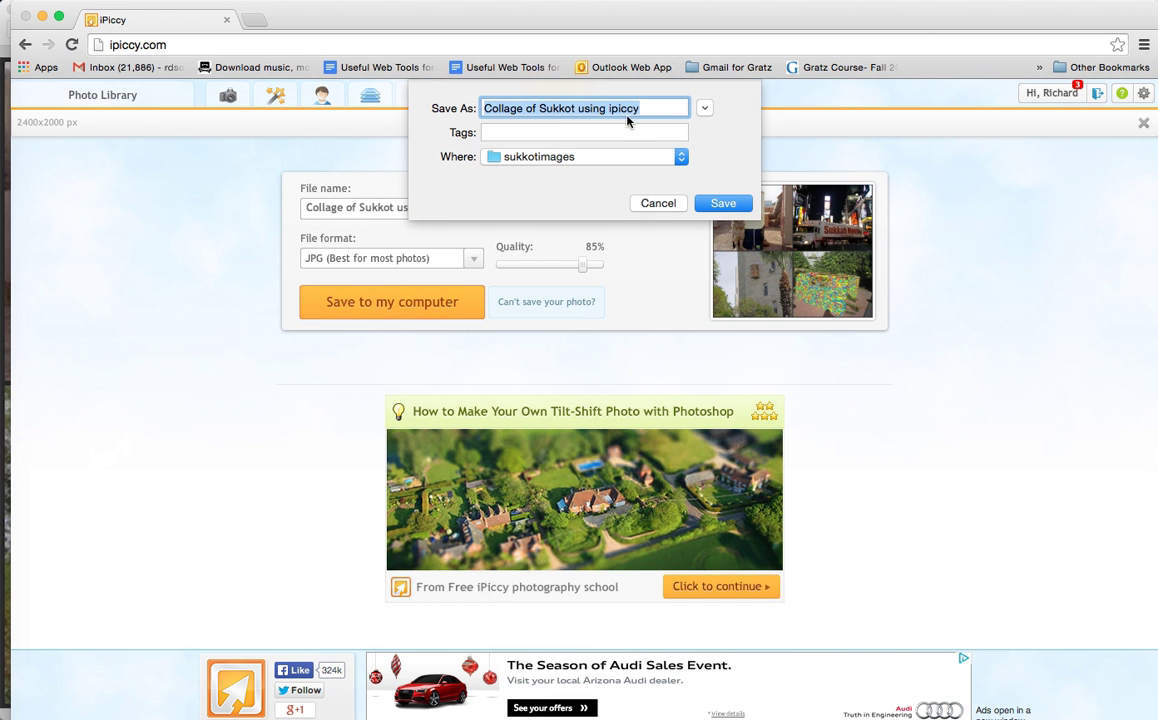
pyautogui.click(729, 204)
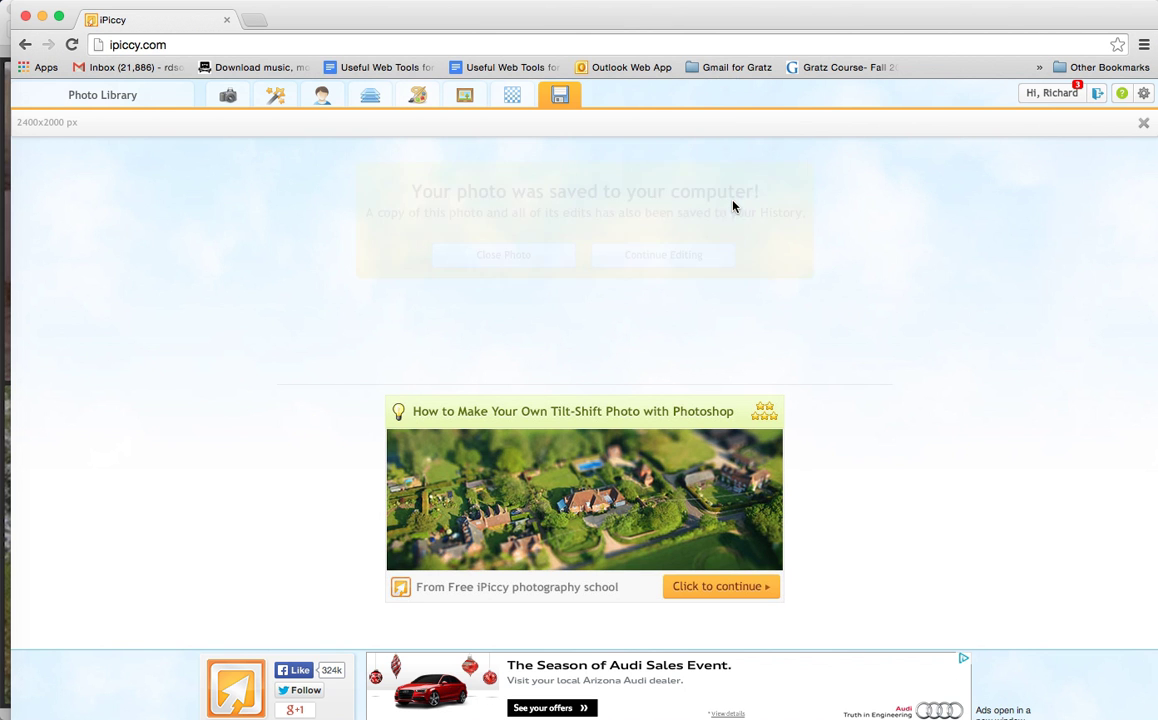
pyautogui.click(530, 262)
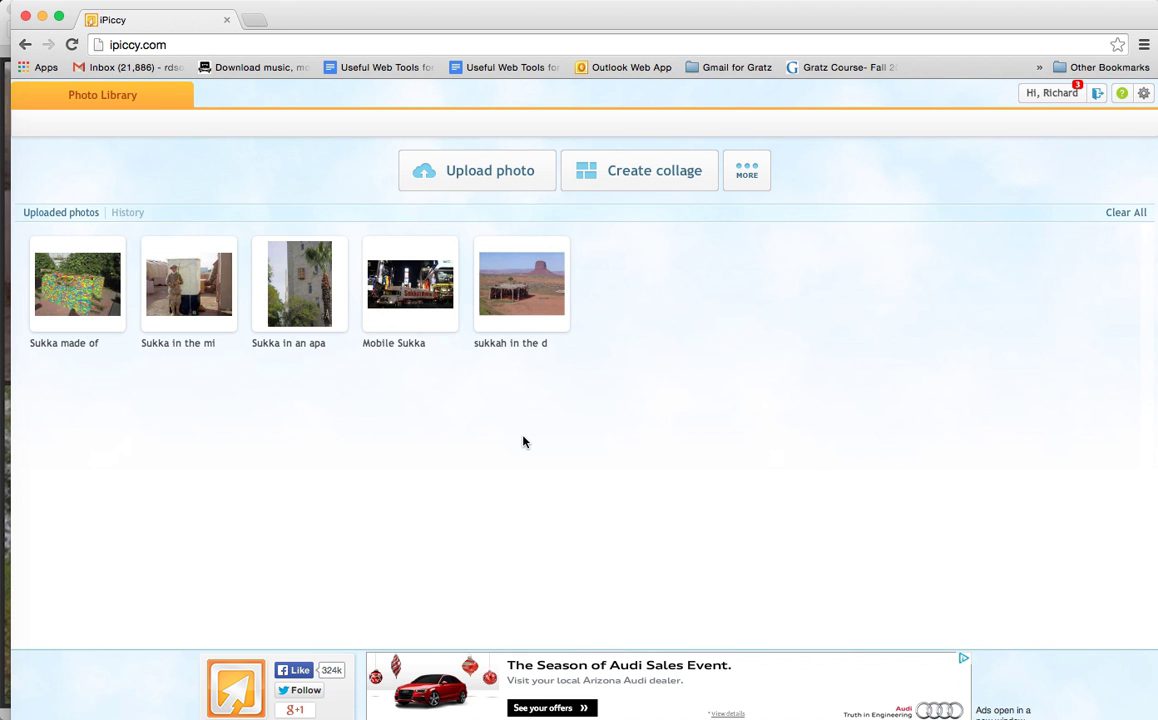
pyautogui.click(824, 2)
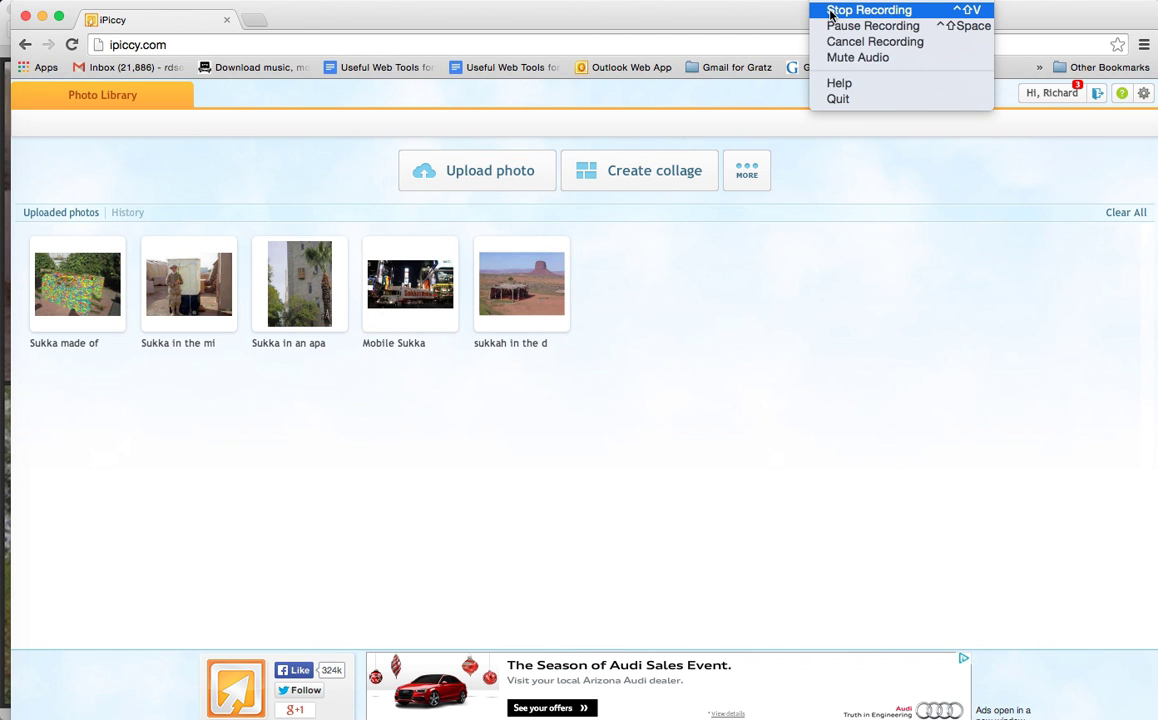